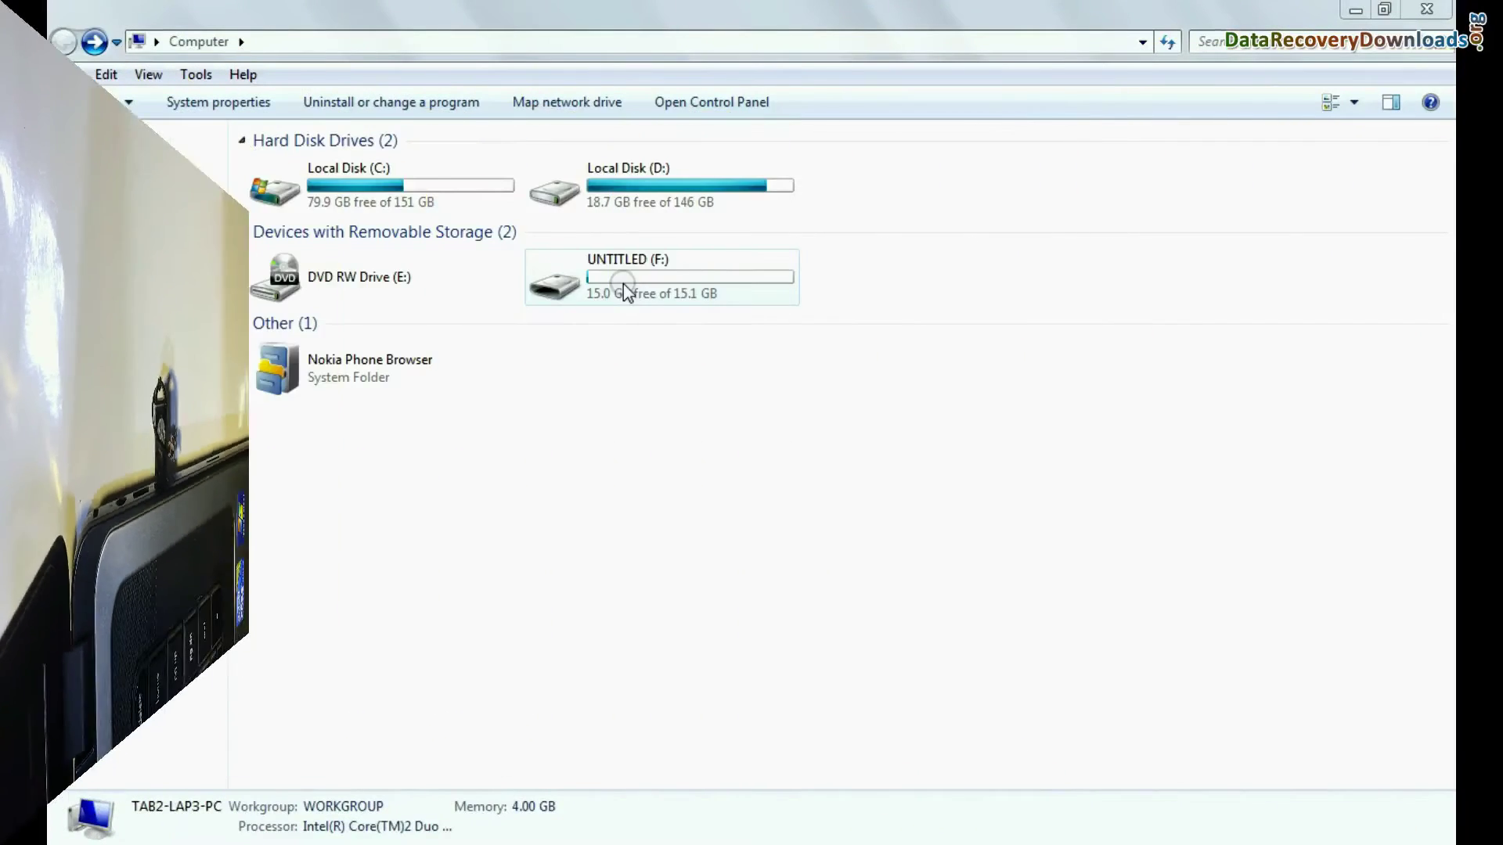
Step: Delete all five folders from the UNTITLED (F:) pen drive and confirm
double_click(624, 283)
key(ctrl+a)
right_click(457, 289)
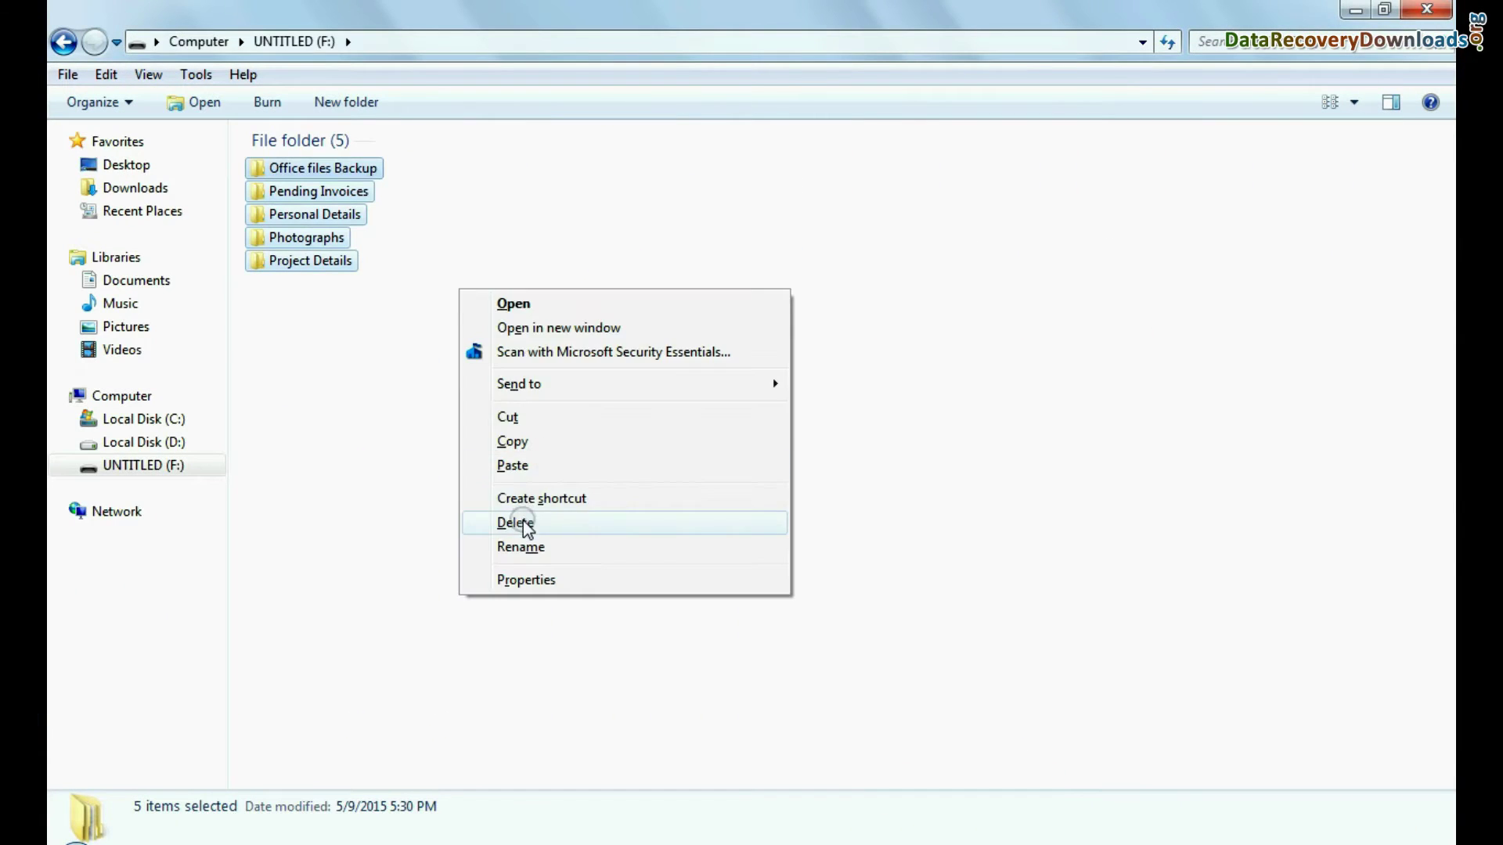
click(522, 520)
click(811, 452)
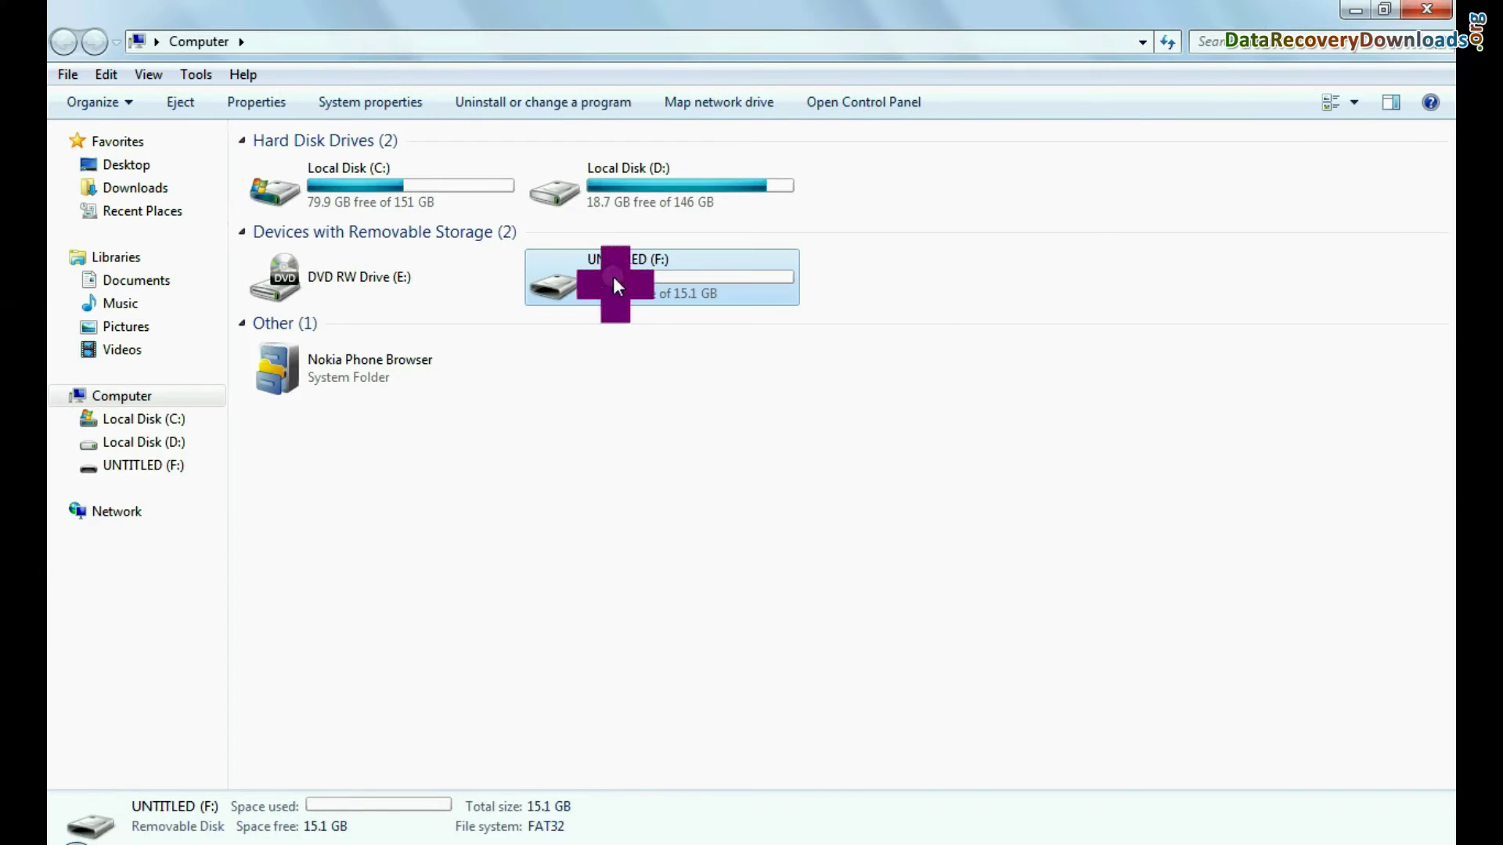
Step: Quick-format the UNTITLED (F:) drive and dismiss the completion message
right_click(613, 285)
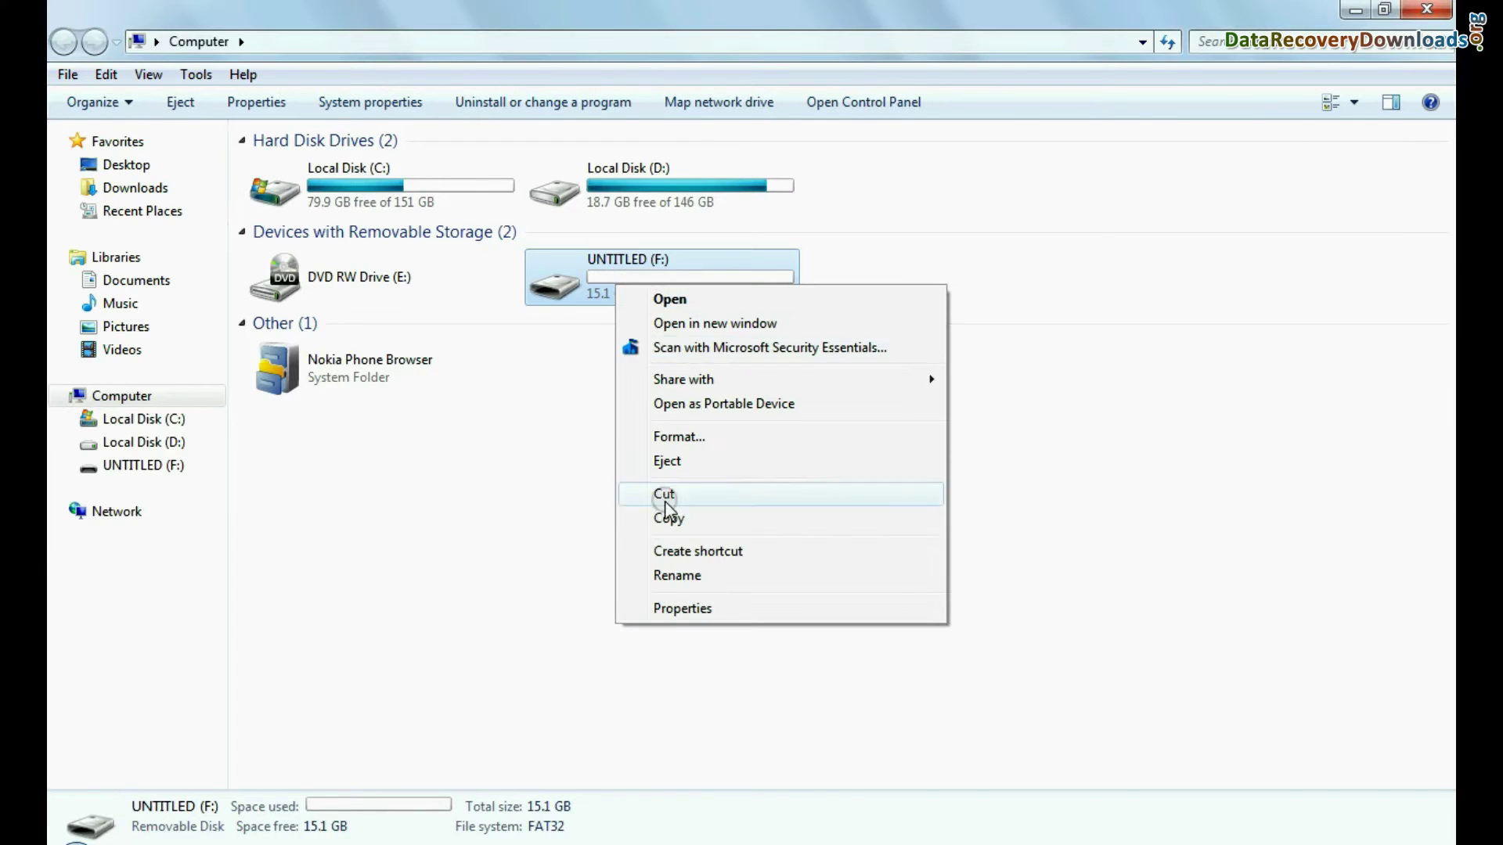
click(673, 435)
click(289, 645)
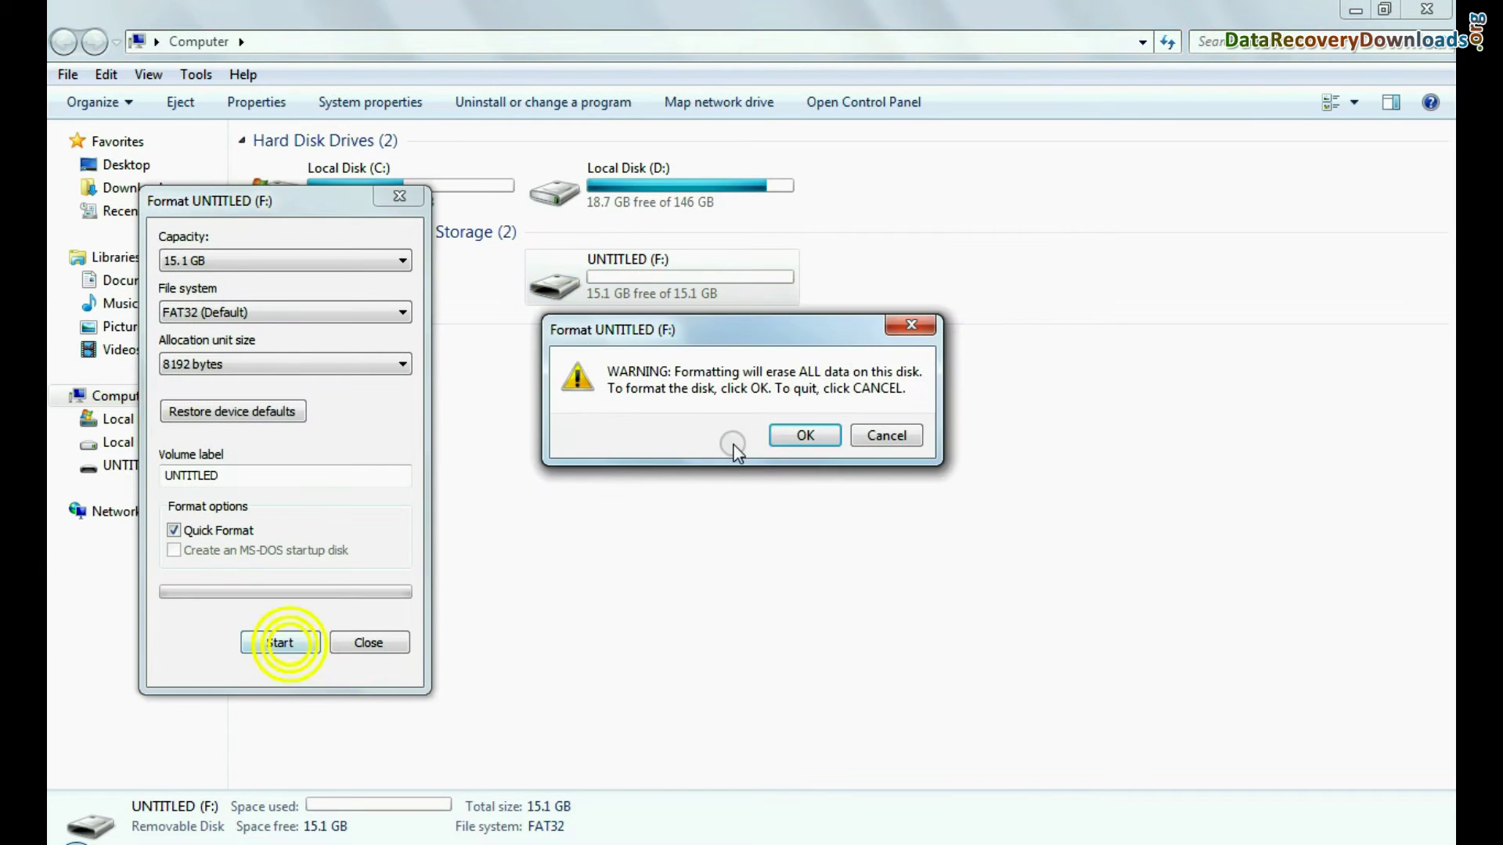
click(784, 438)
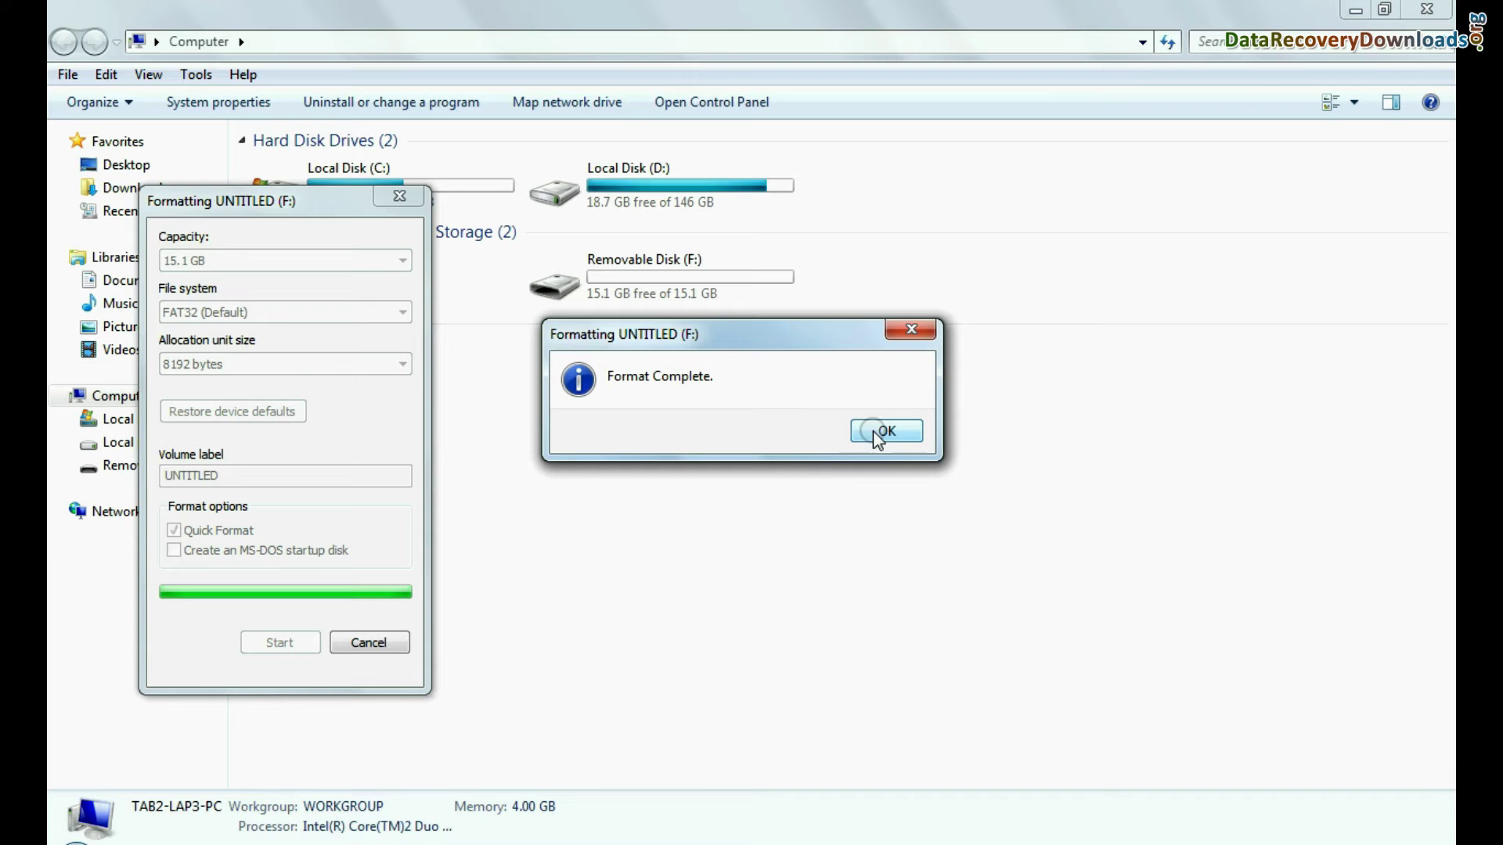
click(875, 434)
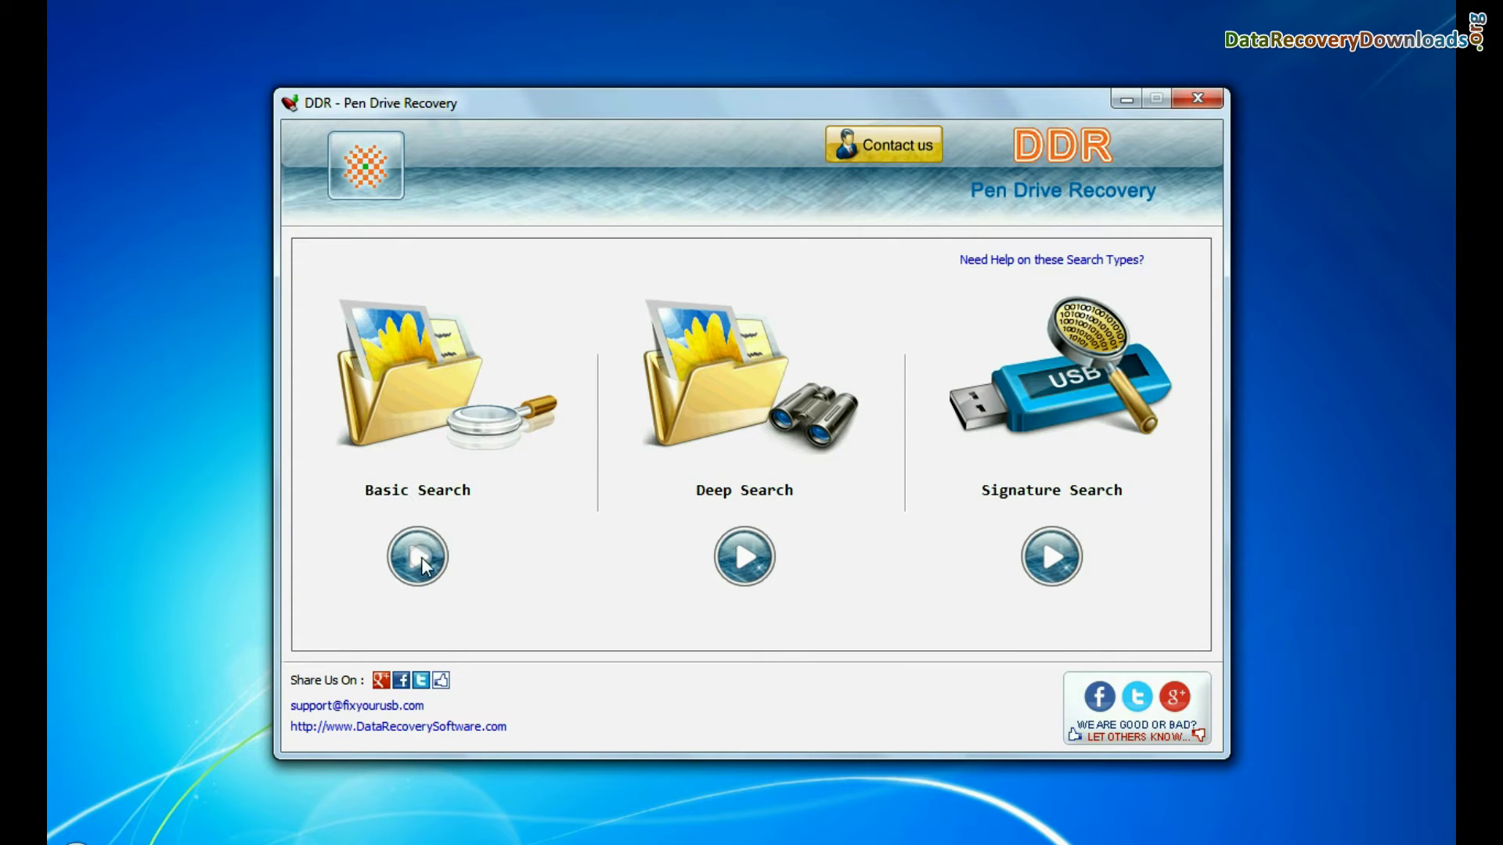
Step: Start a Basic Search on Removable Media's Partition - 1 (FAT32)
click(417, 556)
click(561, 375)
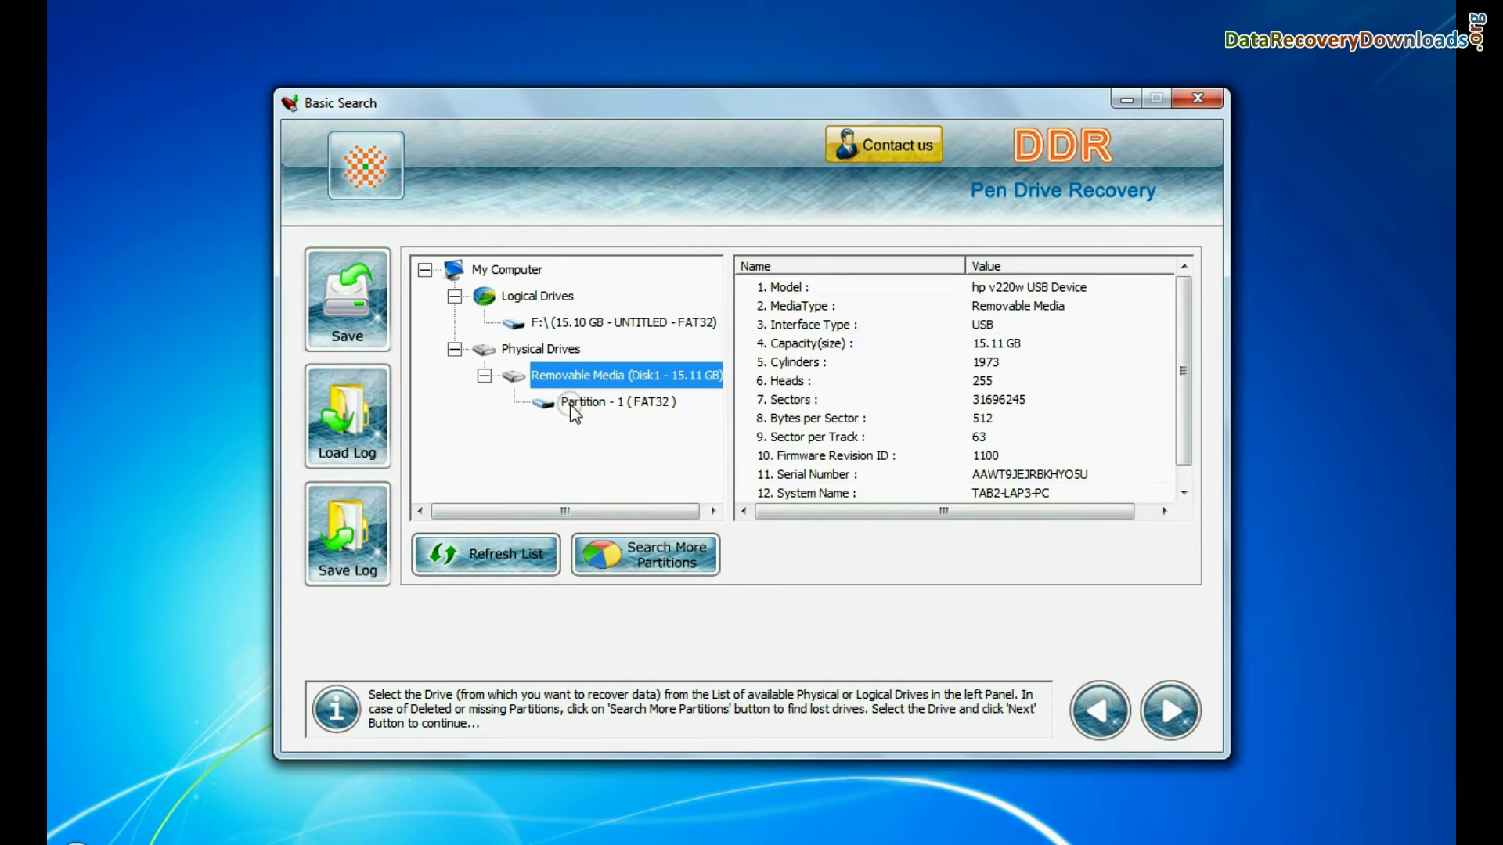
click(575, 402)
click(1171, 713)
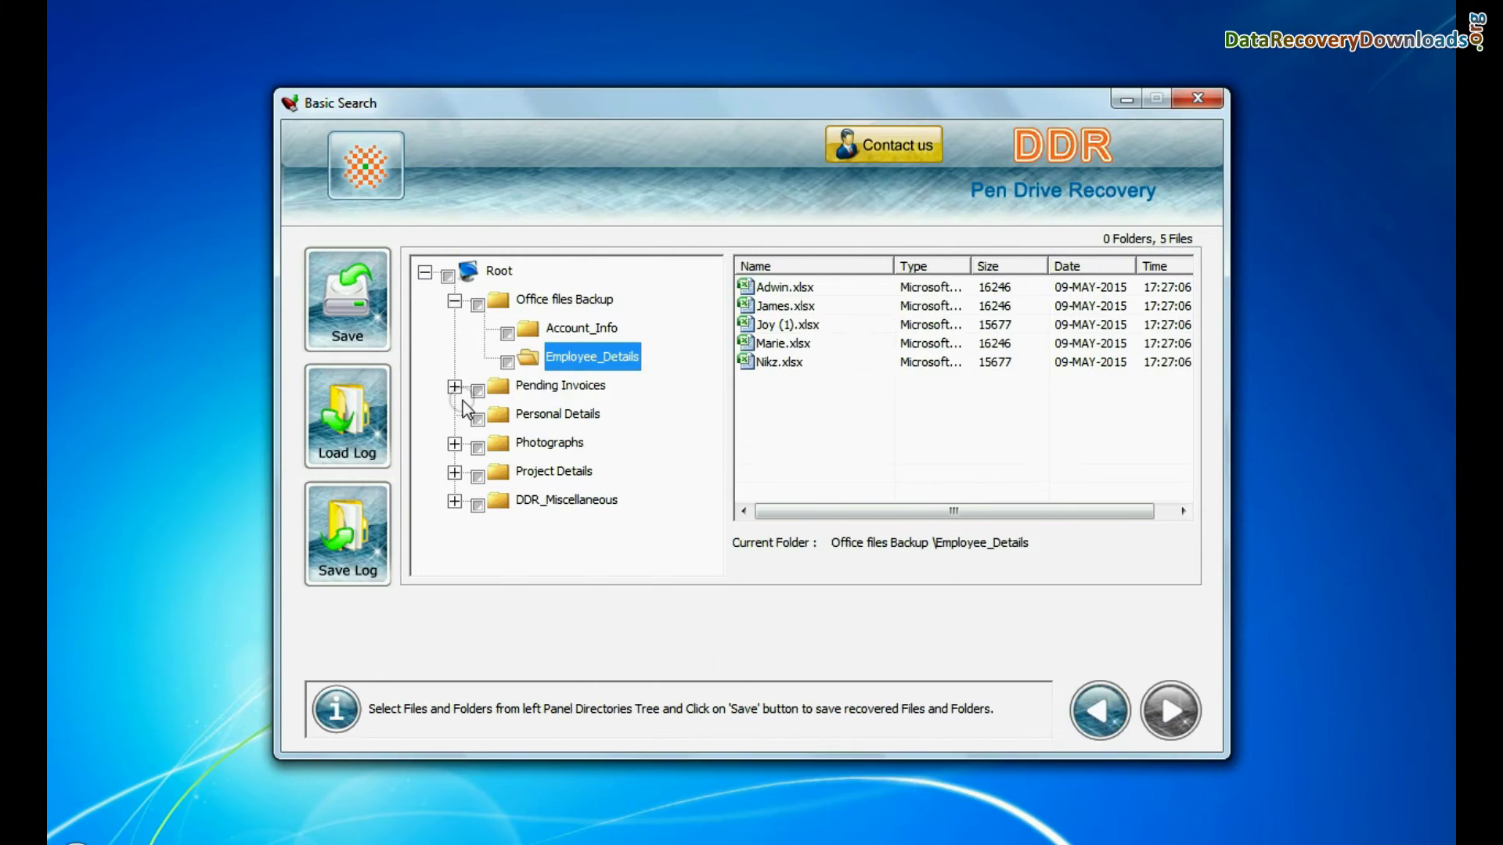
Step: Browse recovered folders: Pending Invoices, Purchase order Templates, Photographs, Birthday Images, Picnic Photos, Project Details
click(454, 387)
click(615, 441)
click(455, 500)
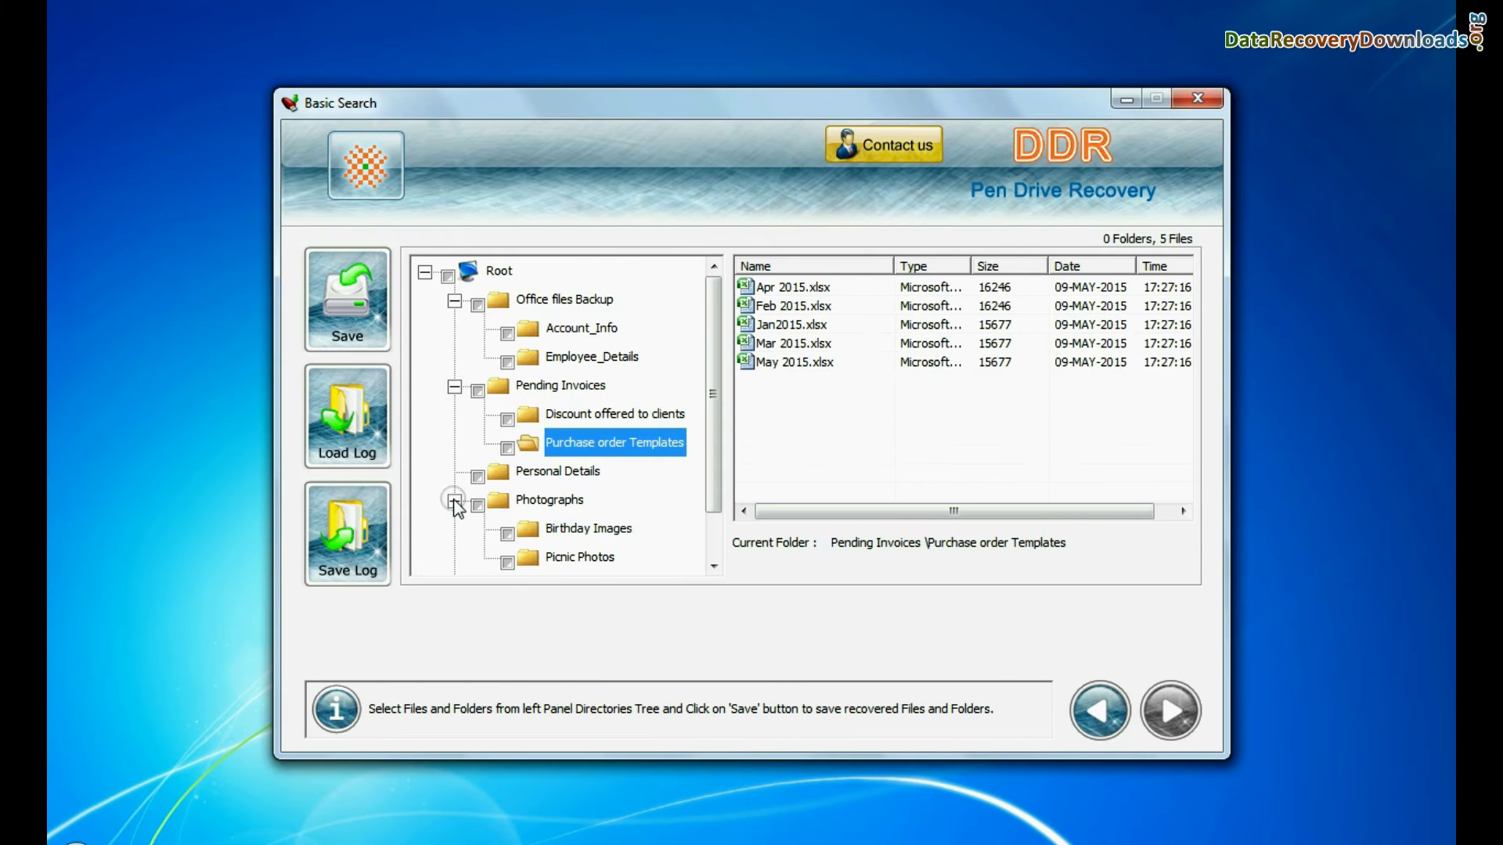
click(575, 528)
click(582, 558)
click(454, 529)
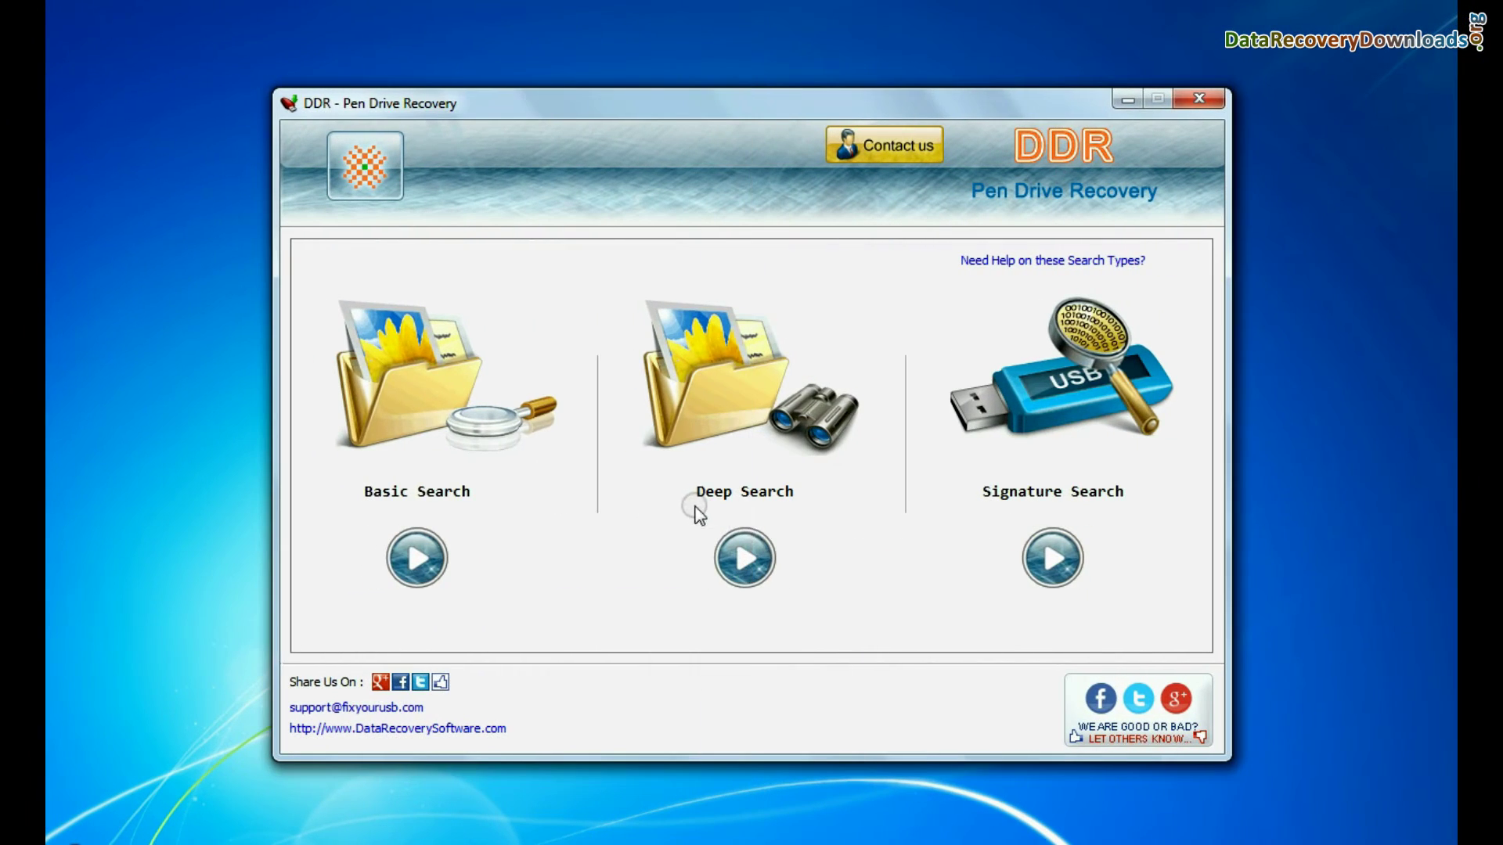
Step: Start a Deep Search on the pen drive's Partition - 1, keeping FAT32 as file system
click(743, 557)
click(546, 373)
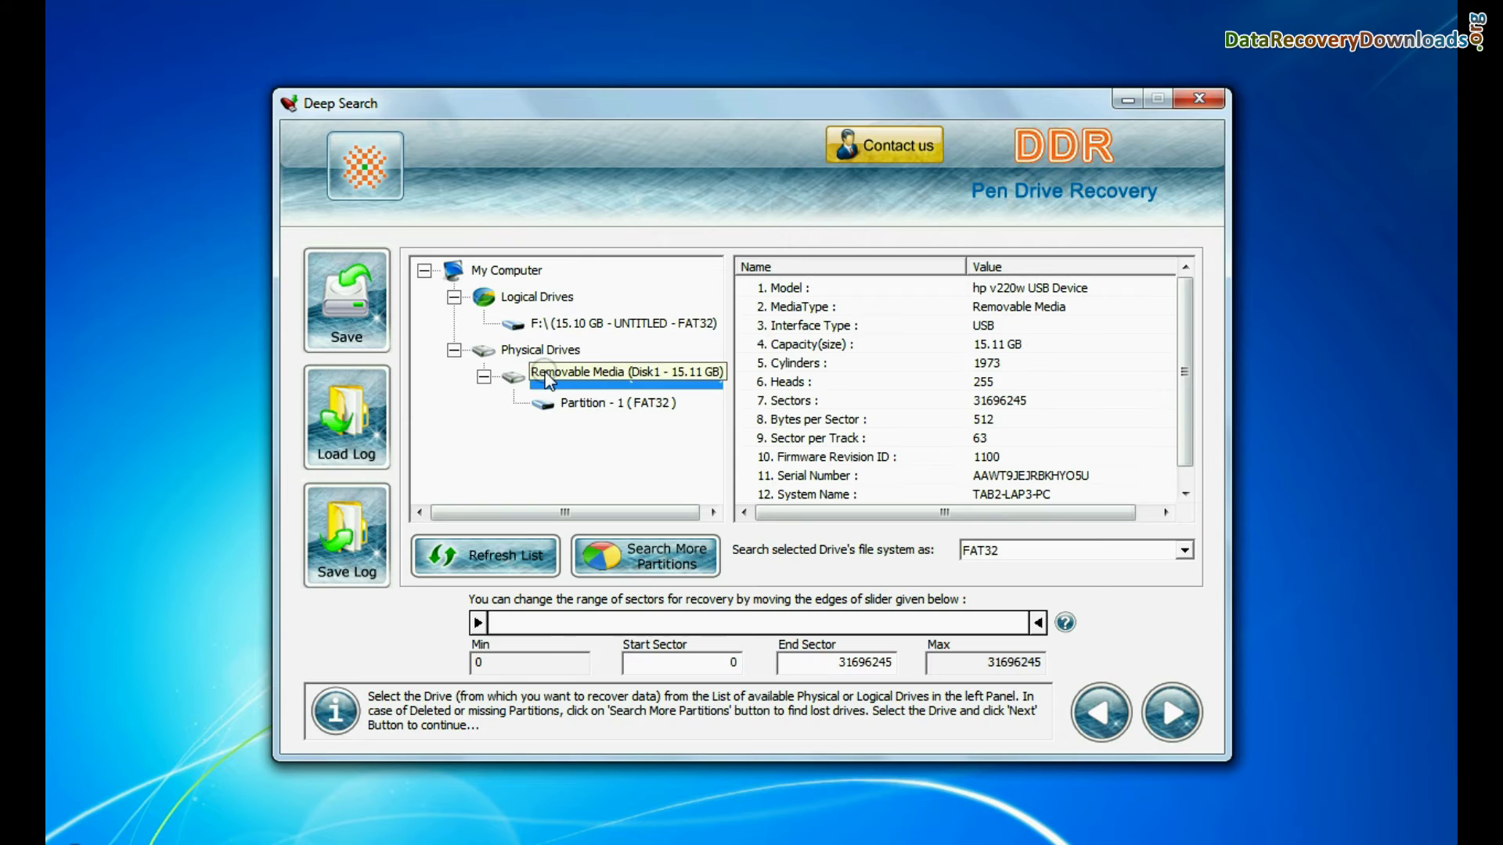
click(596, 404)
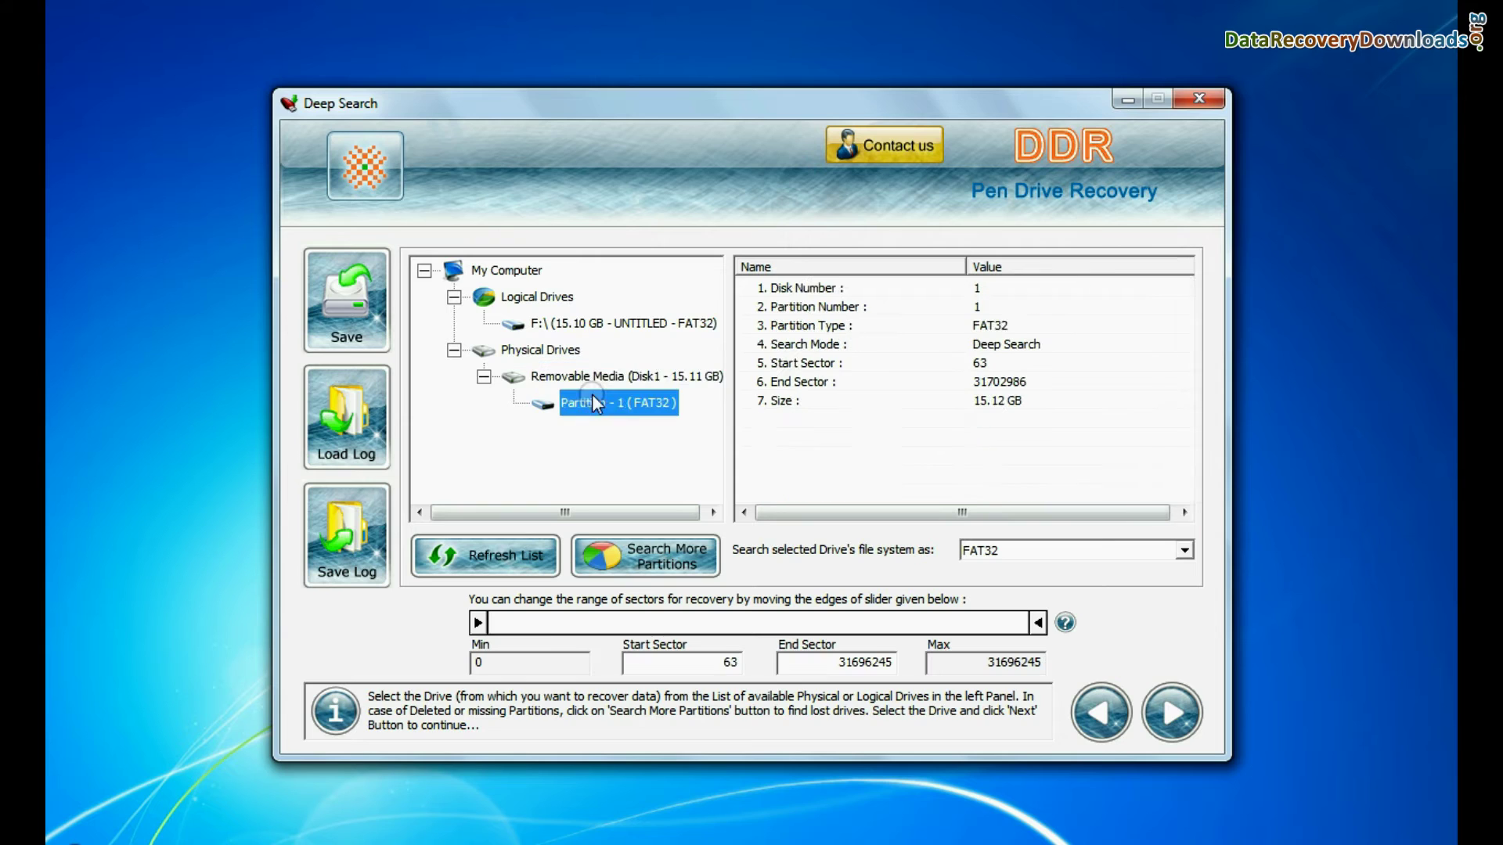
click(1185, 553)
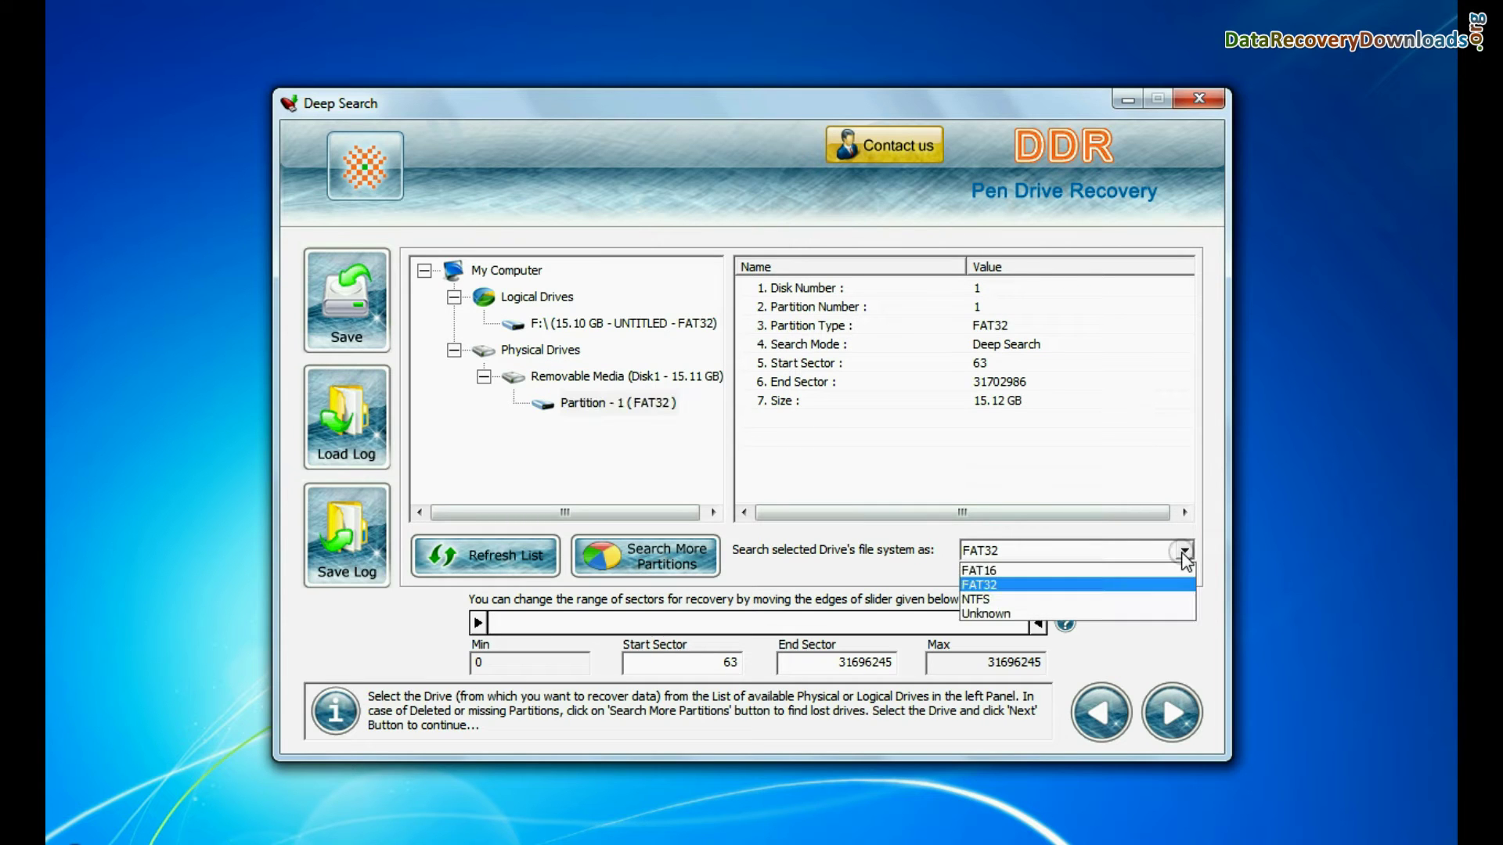
click(1142, 585)
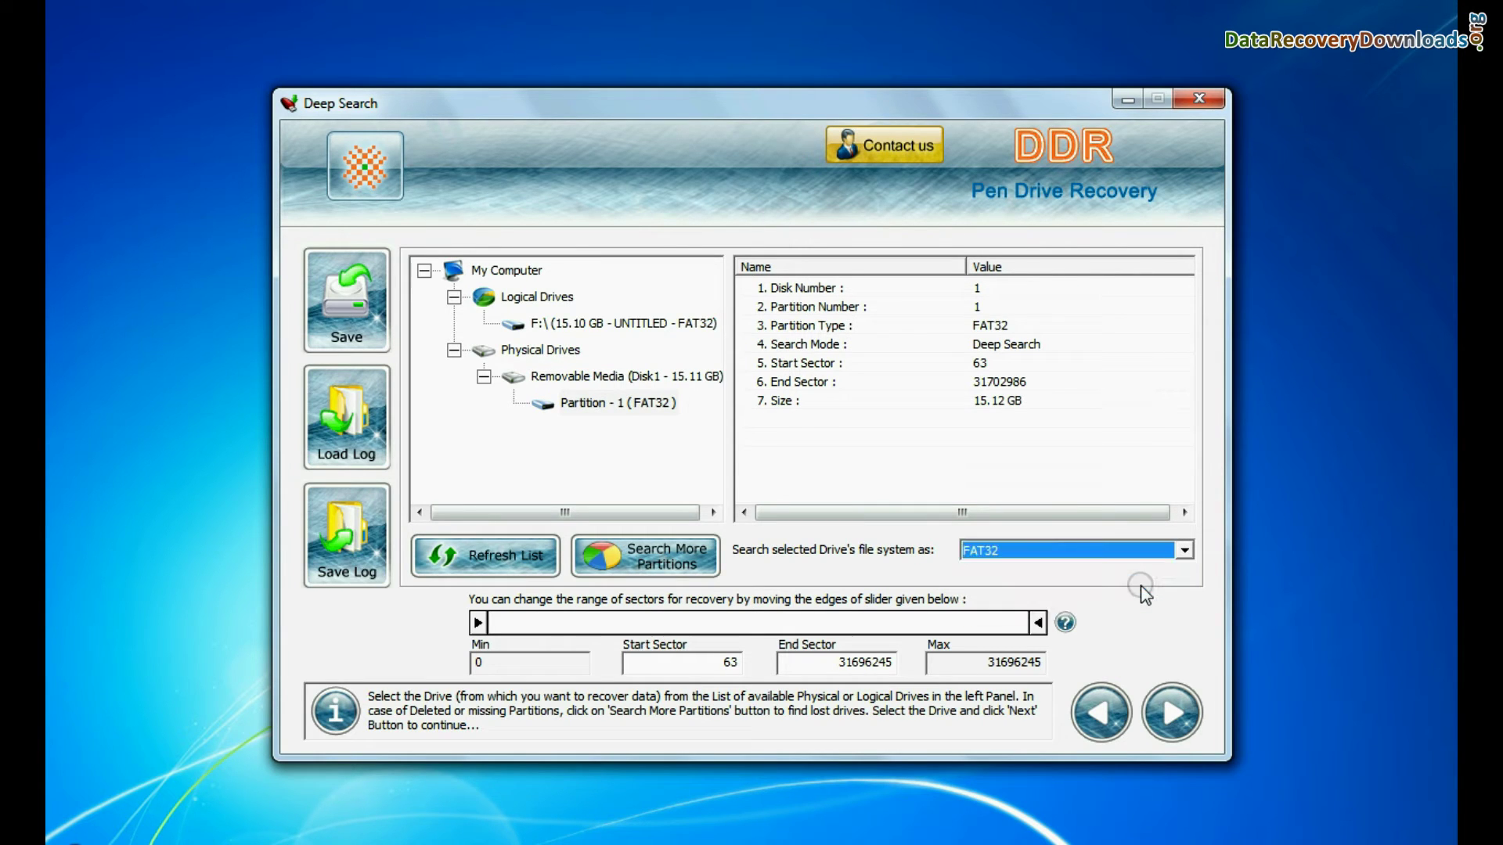
click(1175, 713)
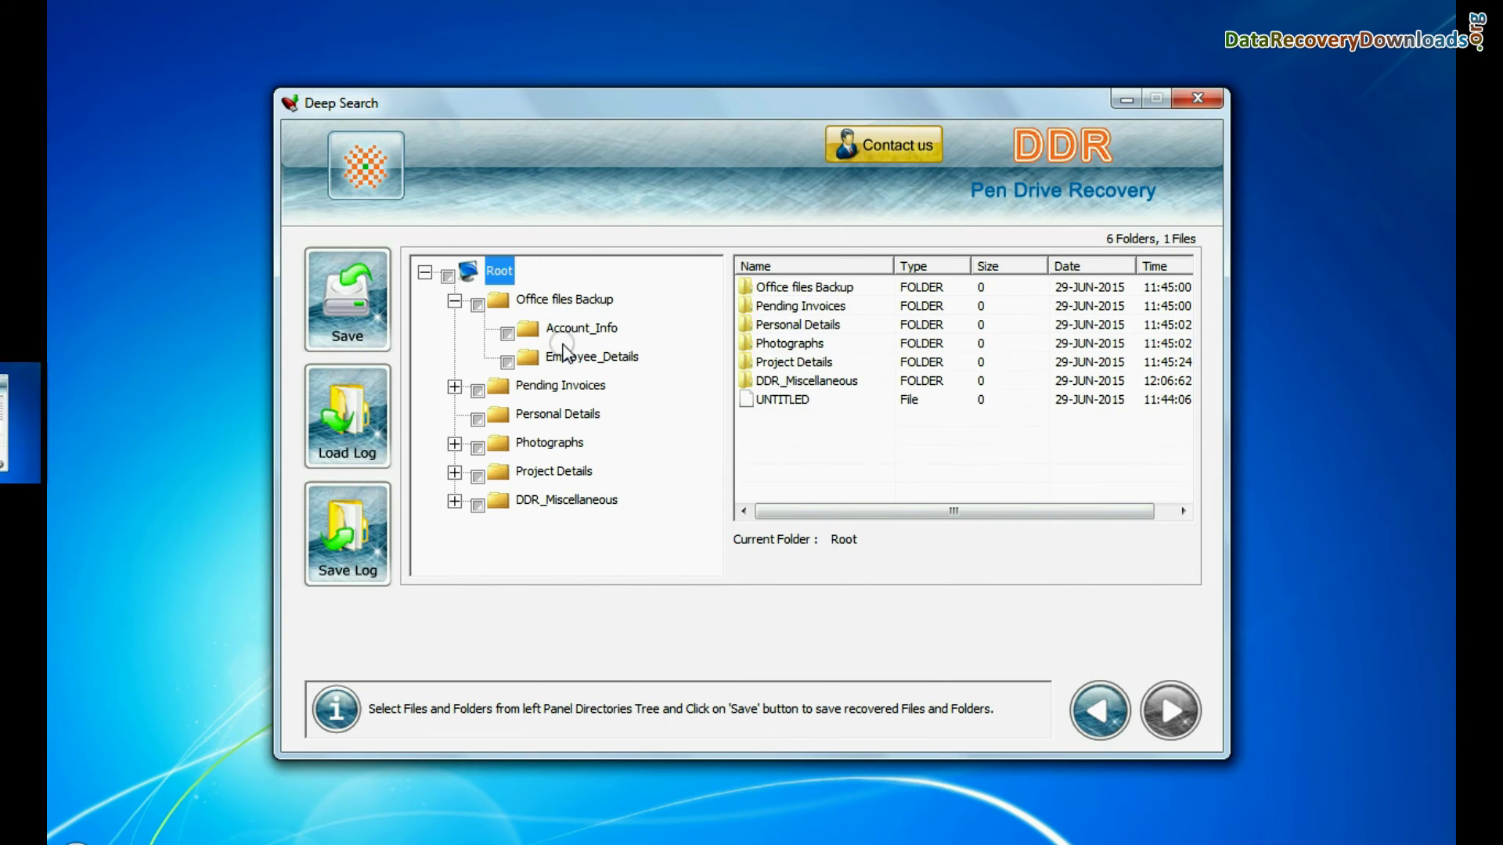
Step: Browse deep-scan results: Employee_Details, Pending Invoices, Photographs, Project Details and their subfolders
click(587, 356)
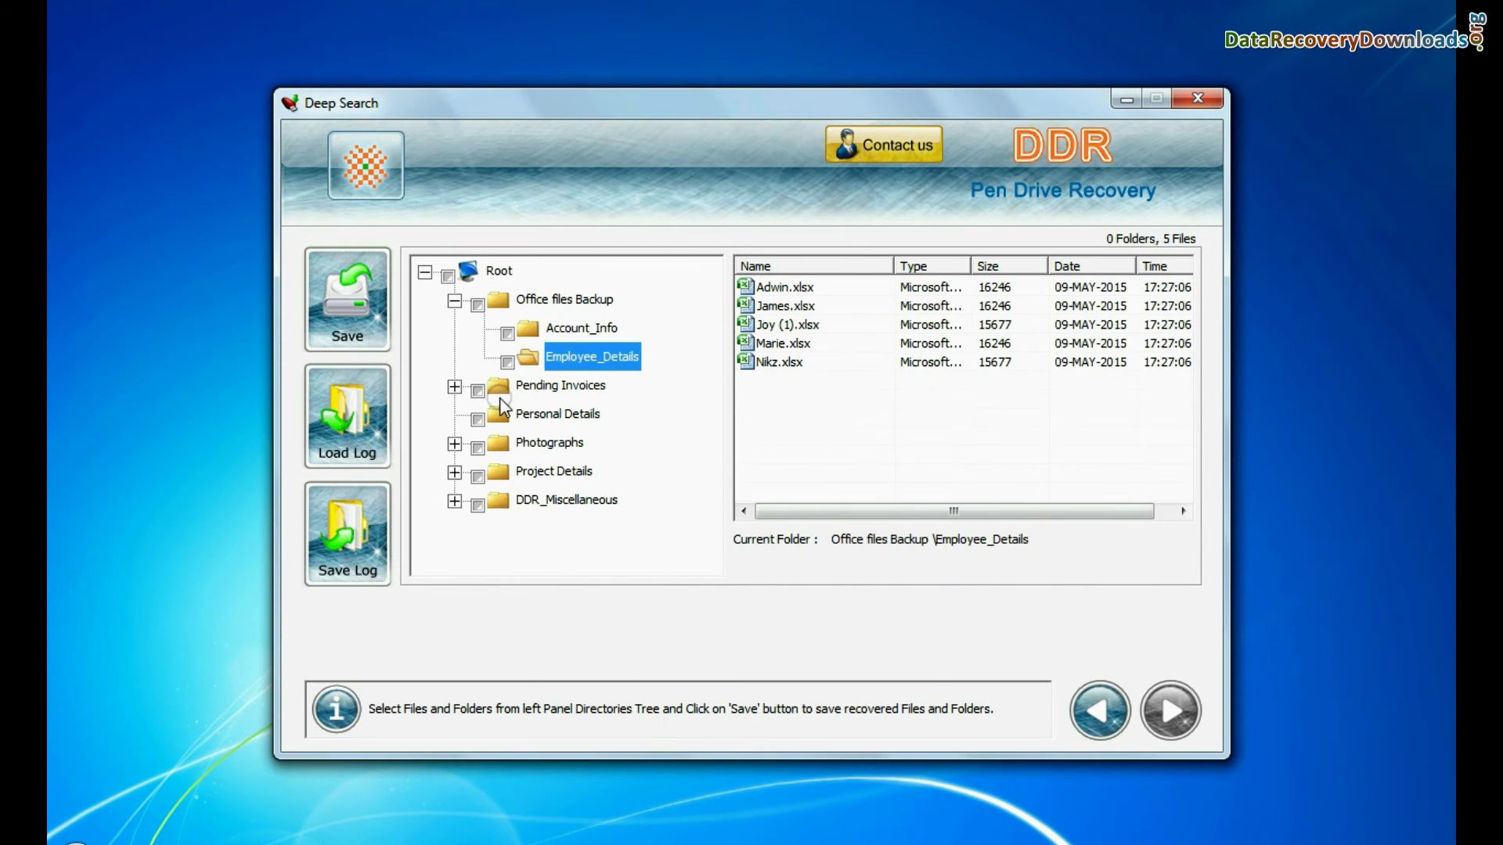
click(455, 385)
click(576, 443)
click(455, 502)
click(587, 529)
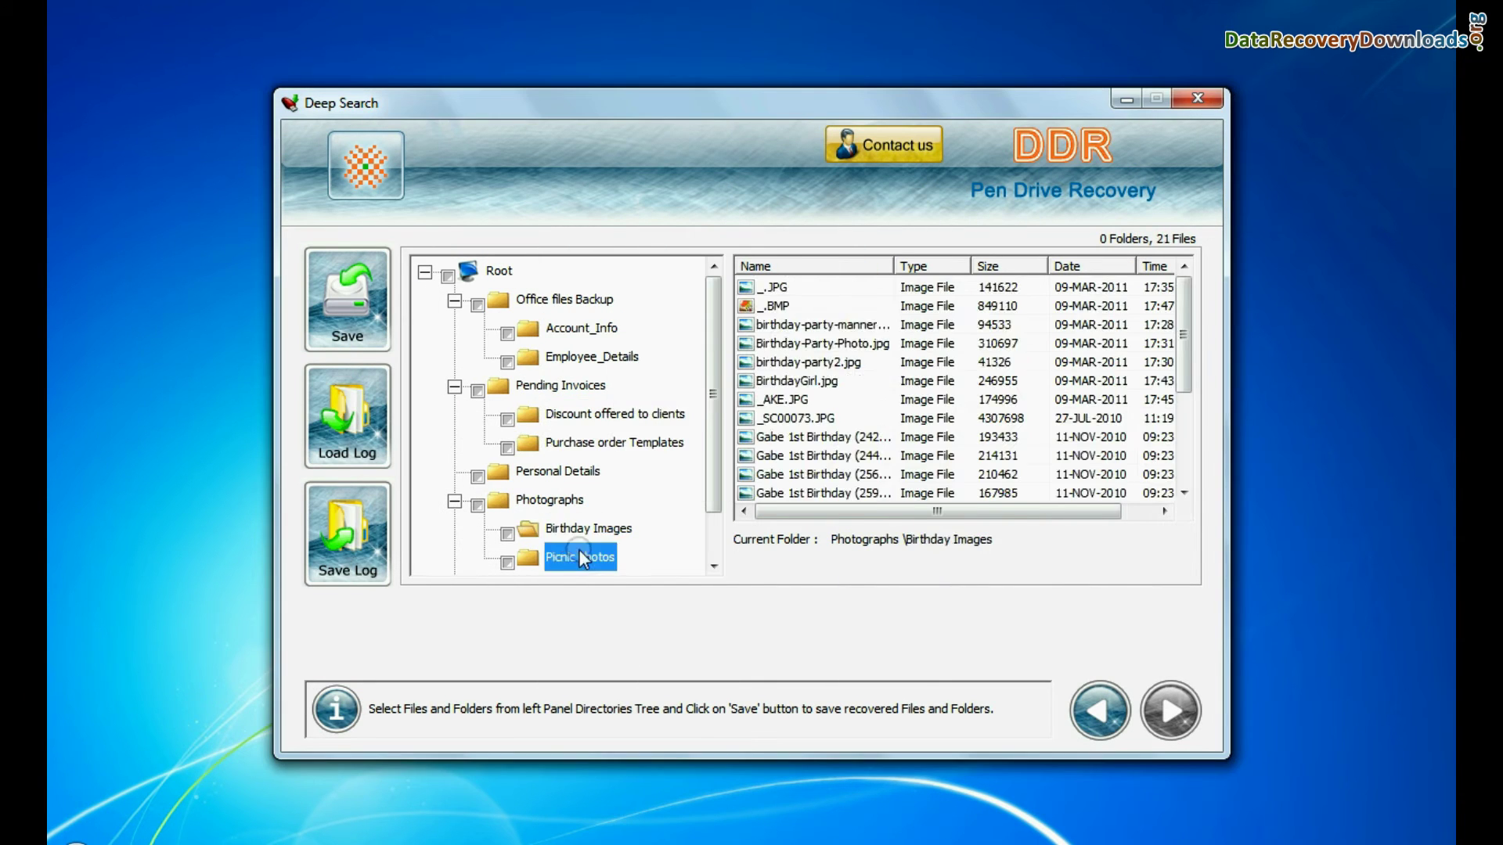
click(579, 557)
click(455, 529)
click(578, 557)
scroll(579, 557, up, 1)
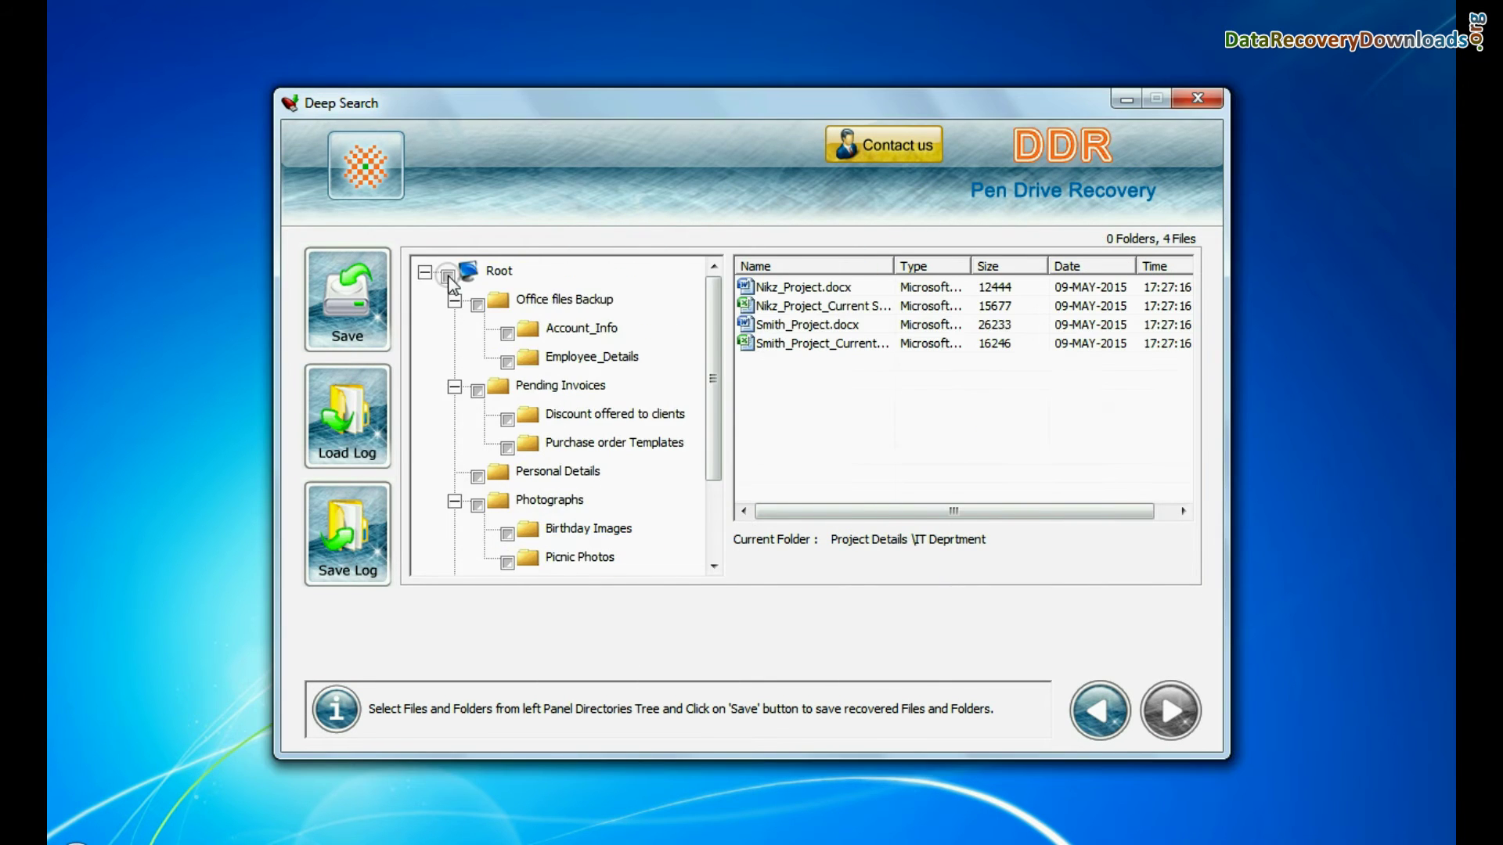
Step: Check Root so every recovered folder is marked for saving
click(499, 270)
click(447, 275)
Step: Save the marked Deep Search results into D:\Recovered Data
click(364, 355)
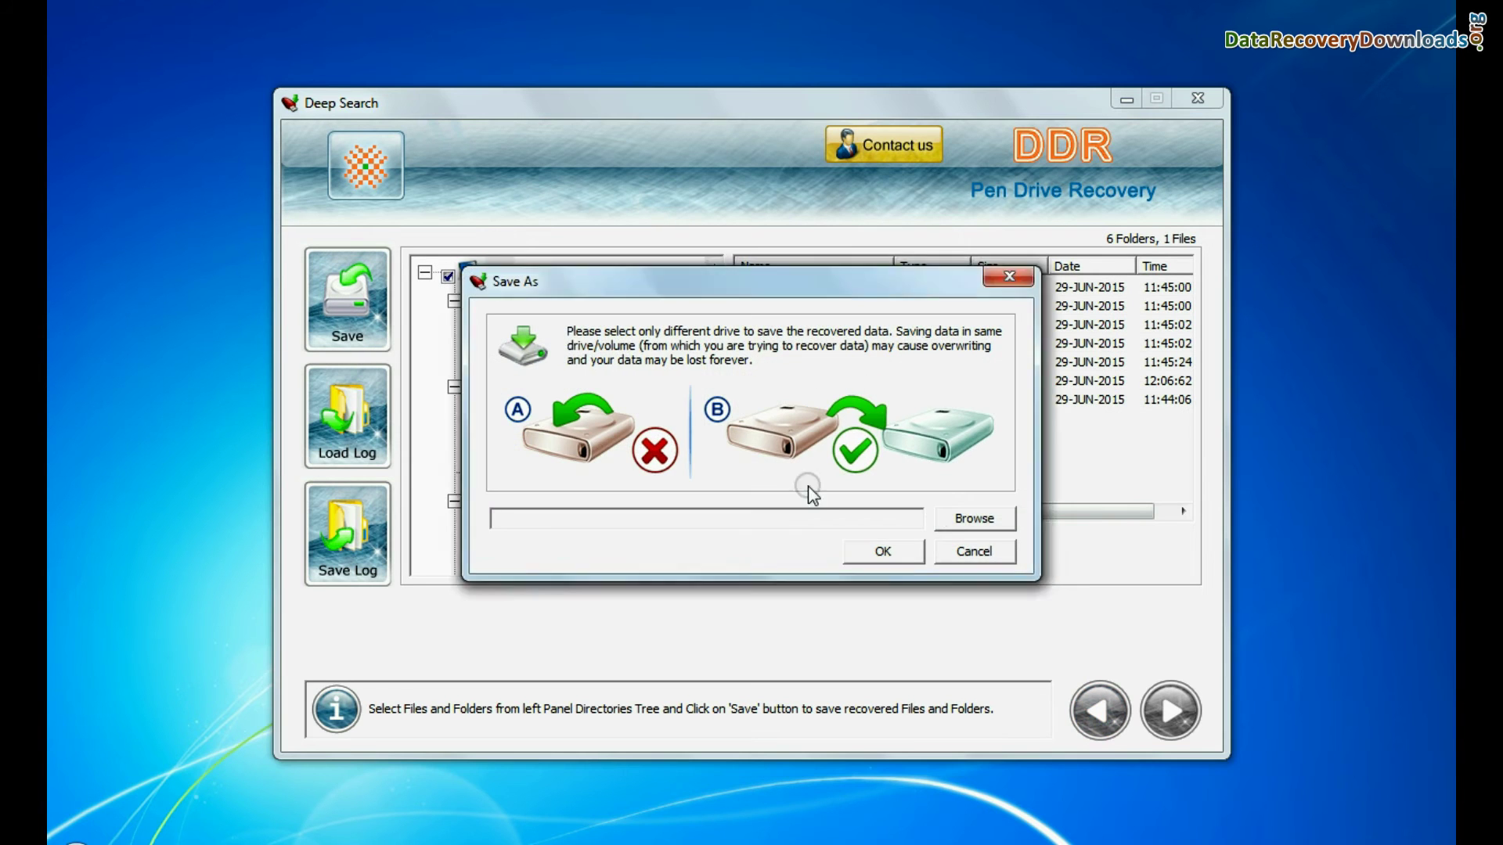
click(974, 518)
click(986, 623)
click(705, 515)
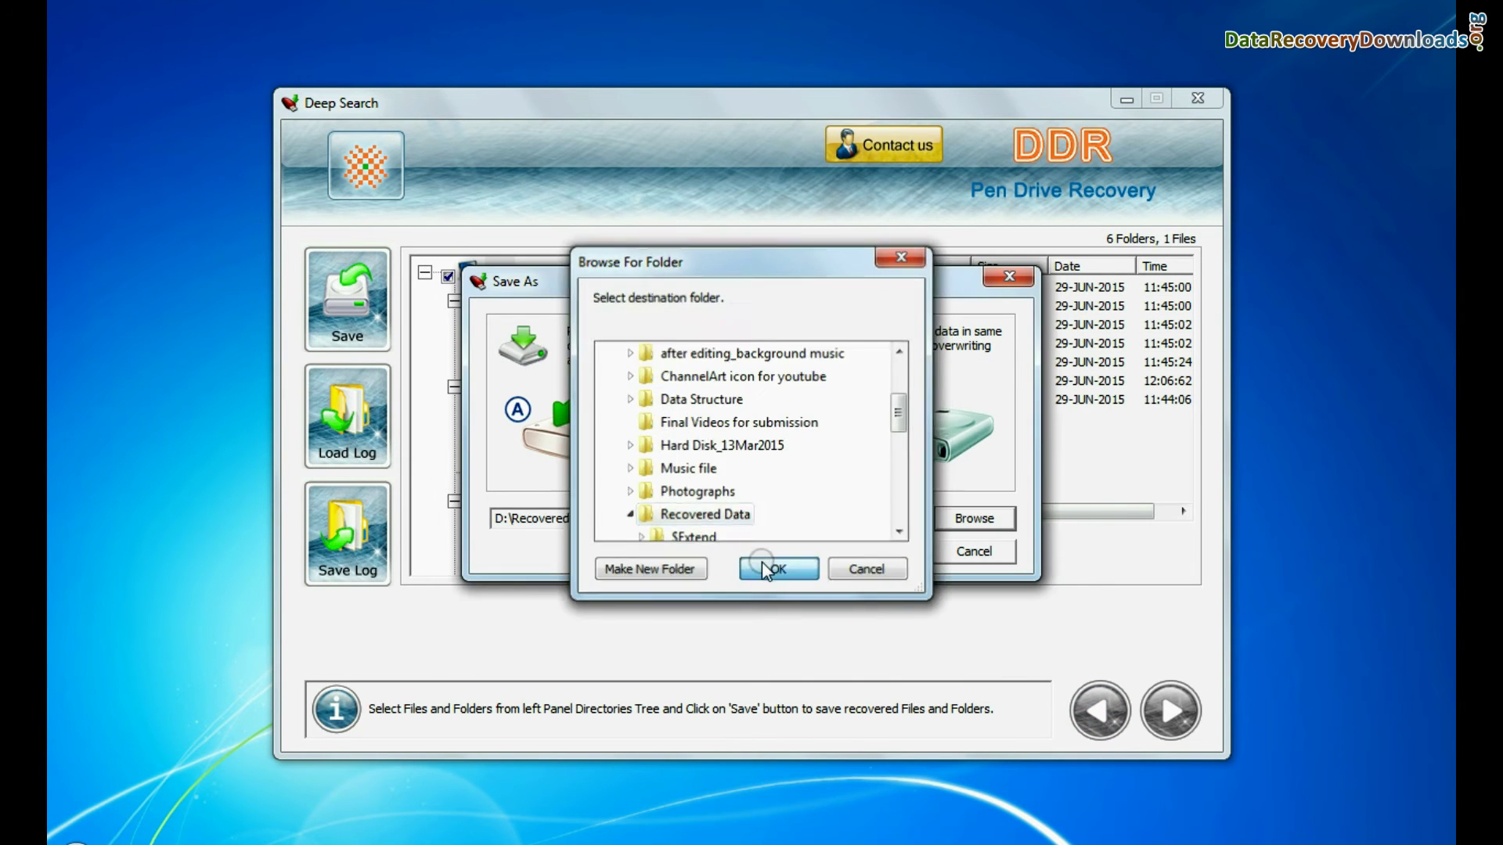
click(769, 569)
click(875, 552)
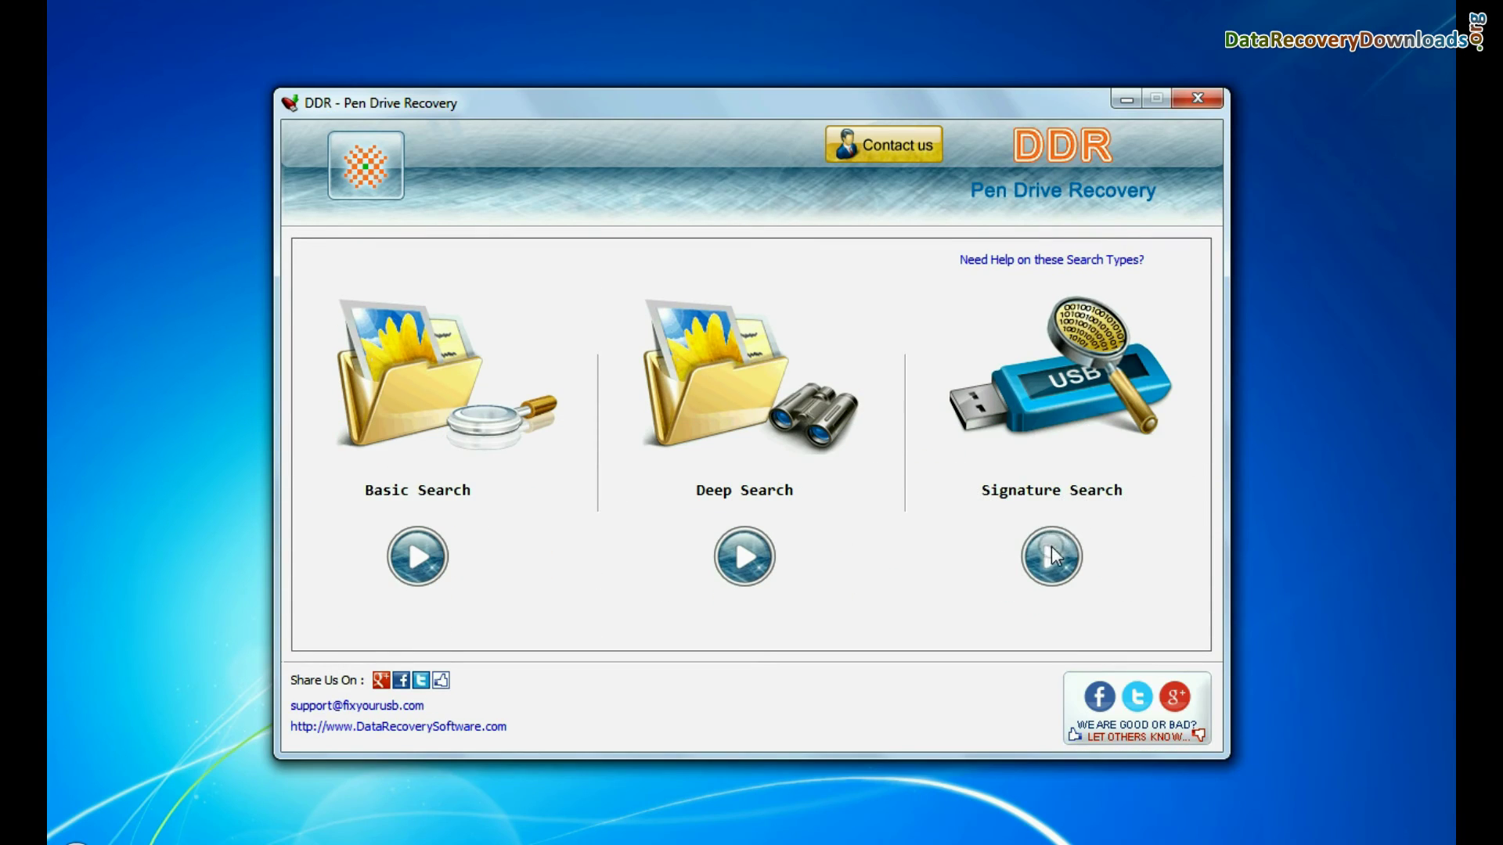
Step: Open Signature Search and select the pen drive's FAT32 partition as source
click(1051, 552)
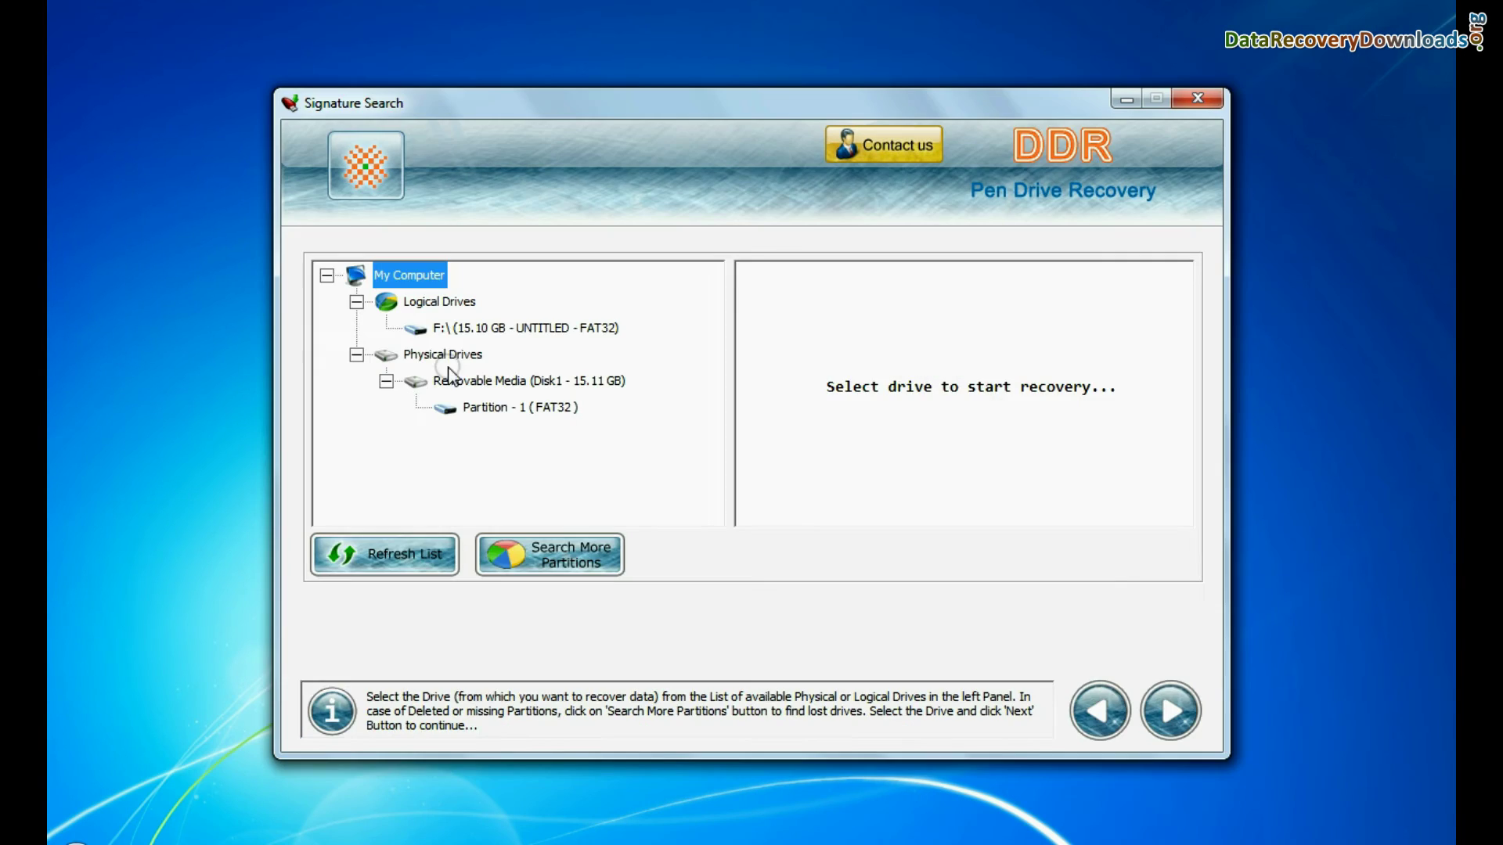
click(470, 383)
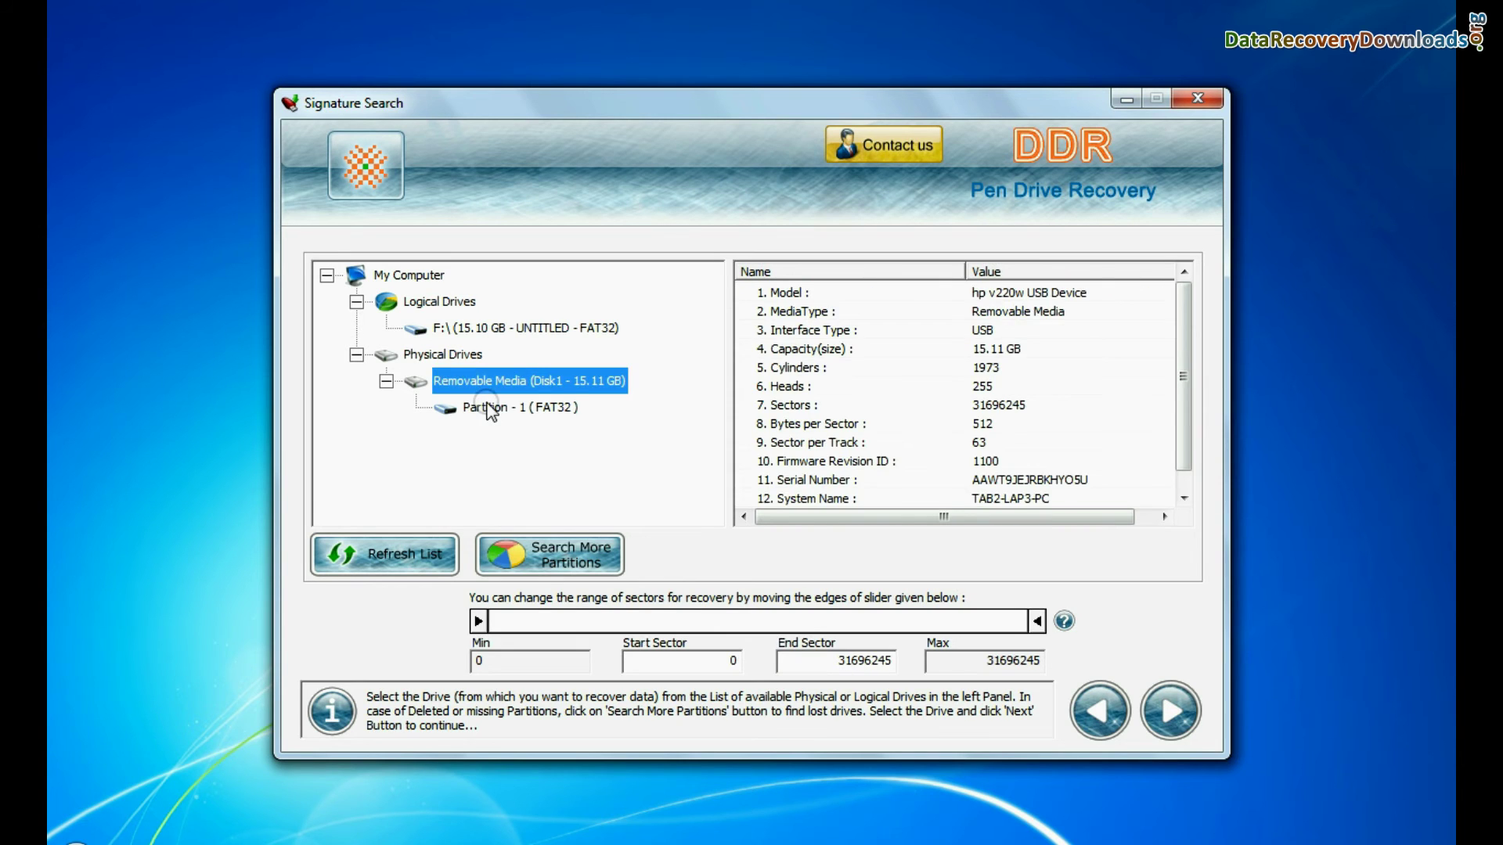
click(490, 407)
click(1171, 711)
Step: Limit file types to DOCX and XLSX and skip Thorough Scanning
click(436, 641)
scroll(325, 411, down, 4)
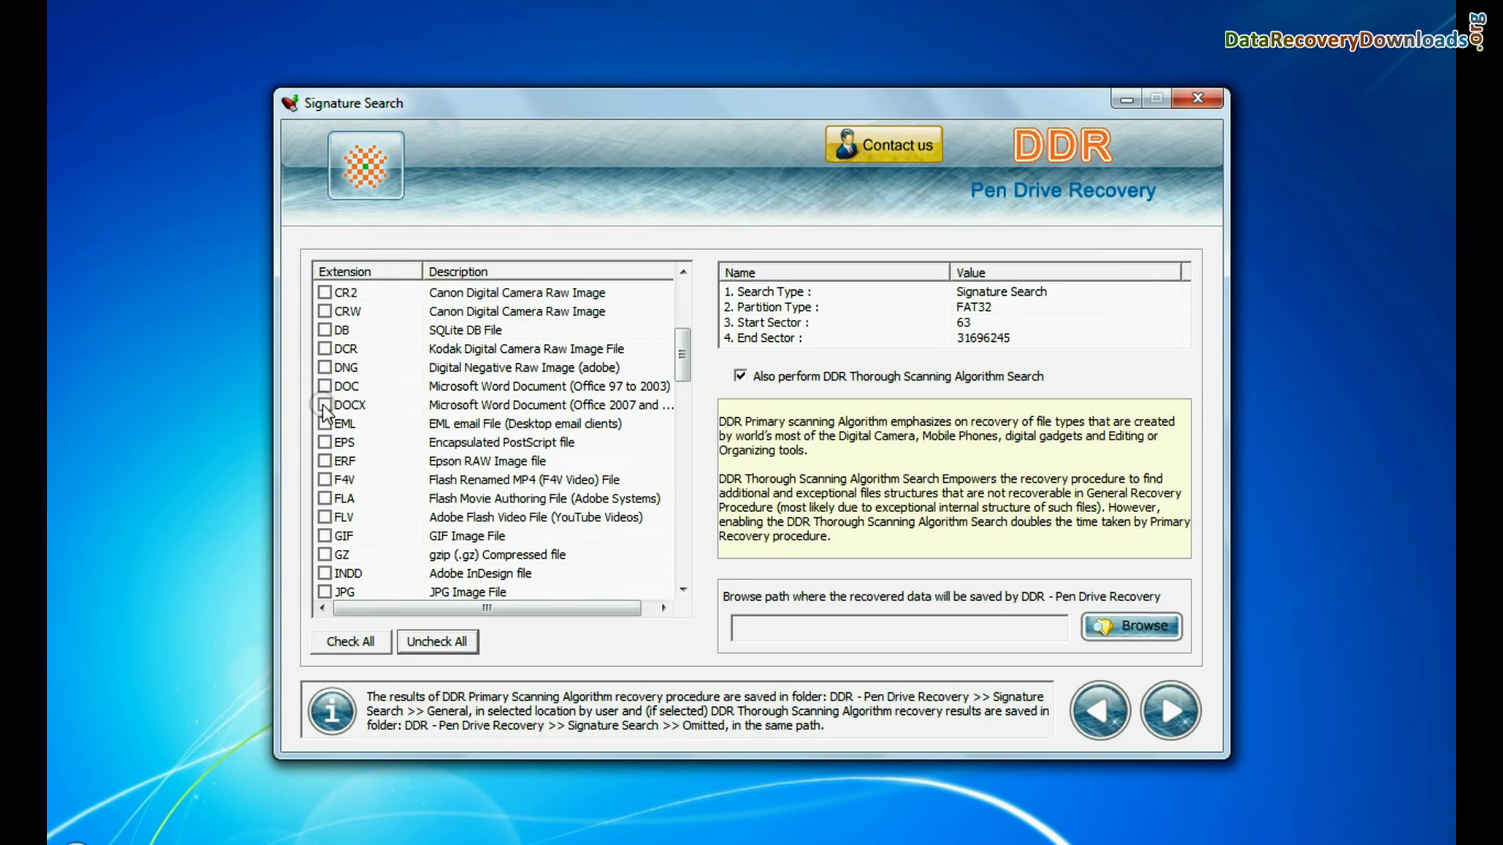
click(324, 406)
scroll(330, 469, down, 2)
scroll(325, 481, down, 5)
click(324, 575)
scroll(325, 574, down, 1)
click(739, 376)
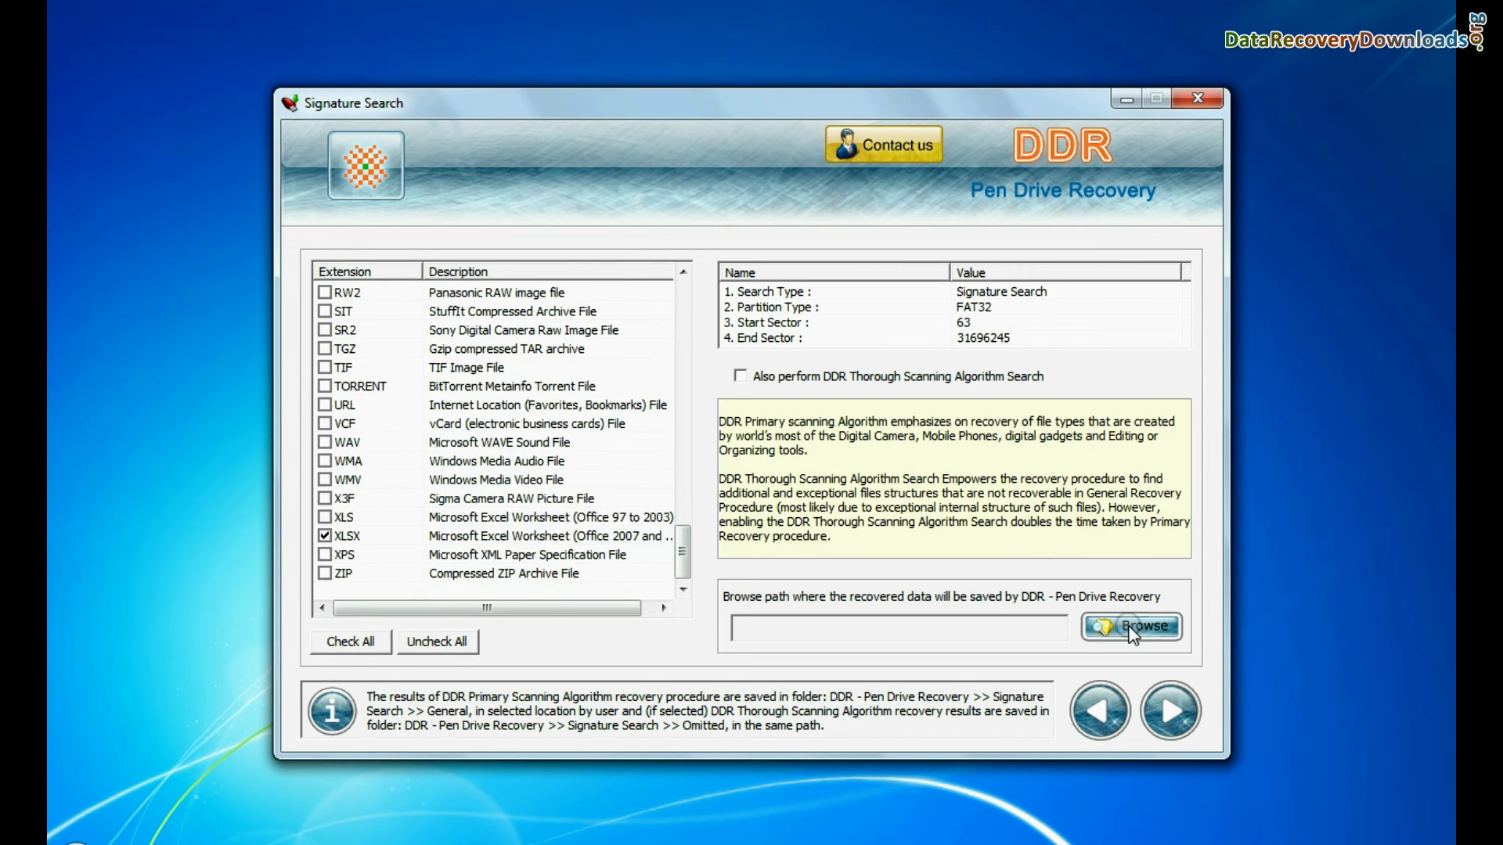
Step: Set D:\Recovered Data as the save destination for the Signature Search
click(1131, 628)
click(1007, 623)
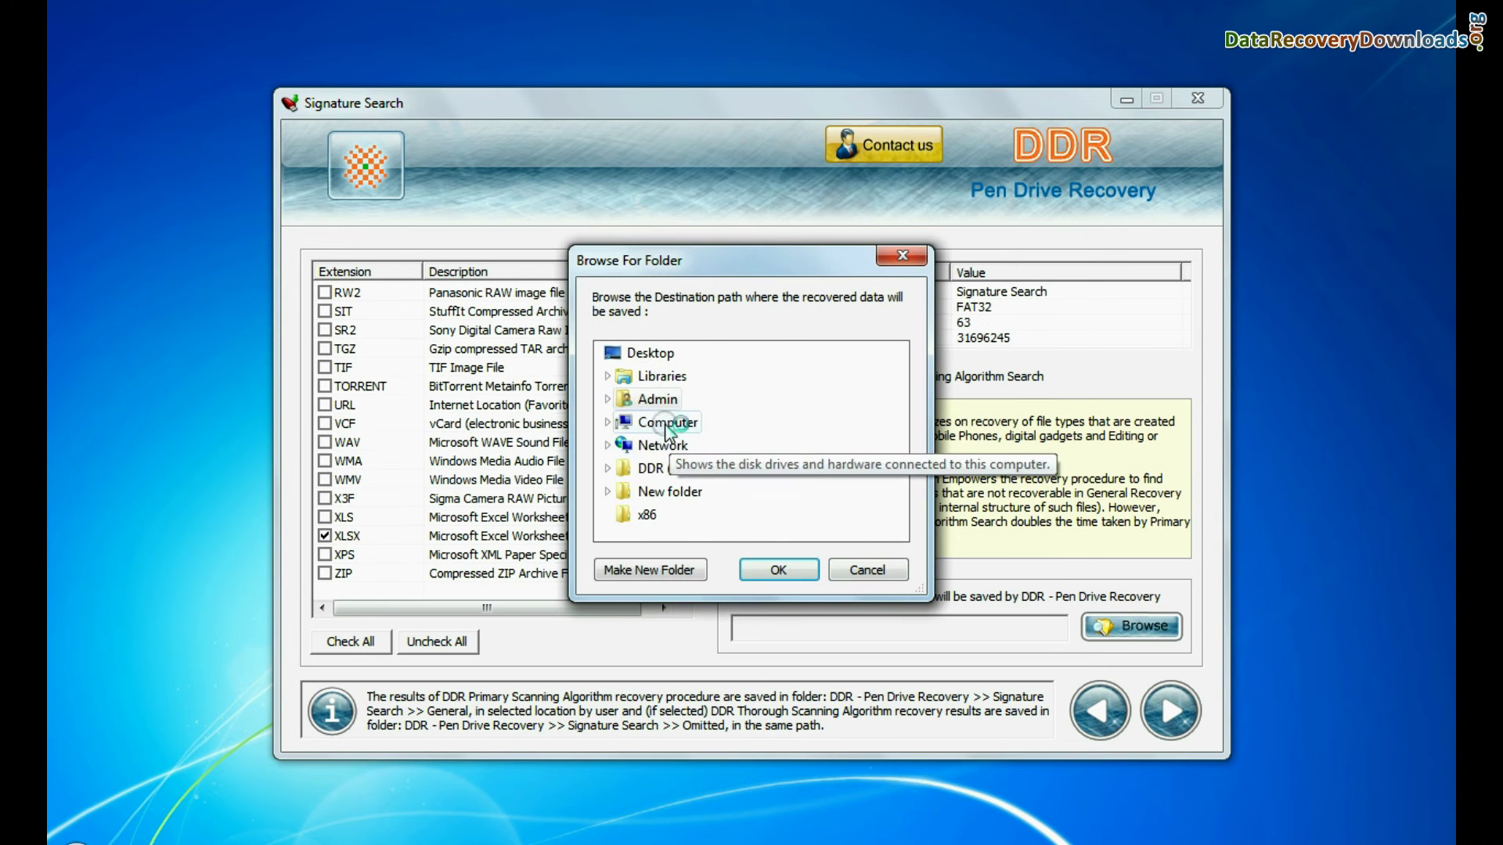
click(724, 538)
click(779, 570)
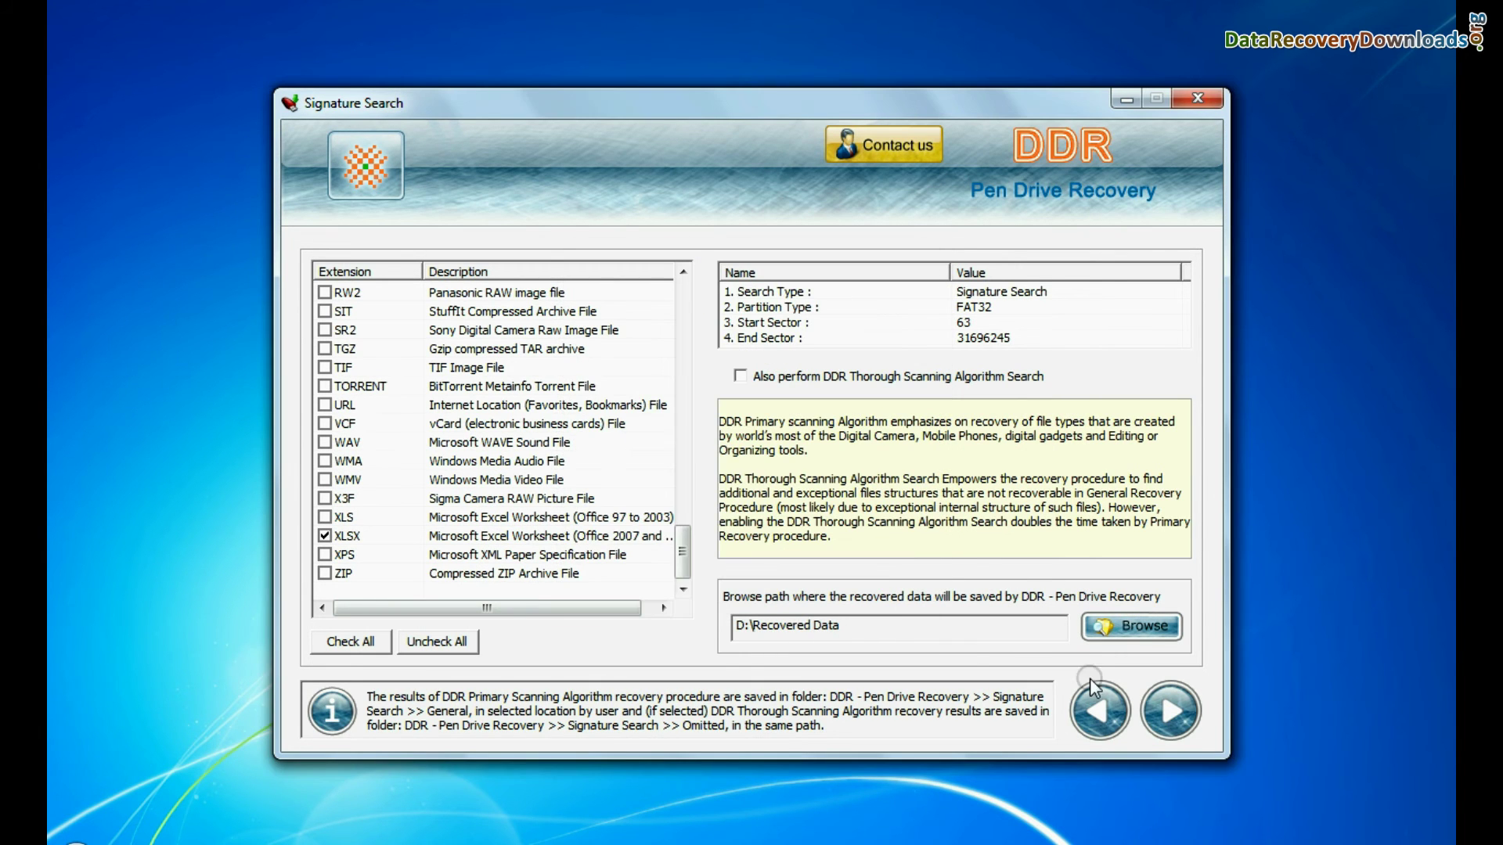
Step: Run the Signature Search, then open the containing folder of recovered files
click(1177, 714)
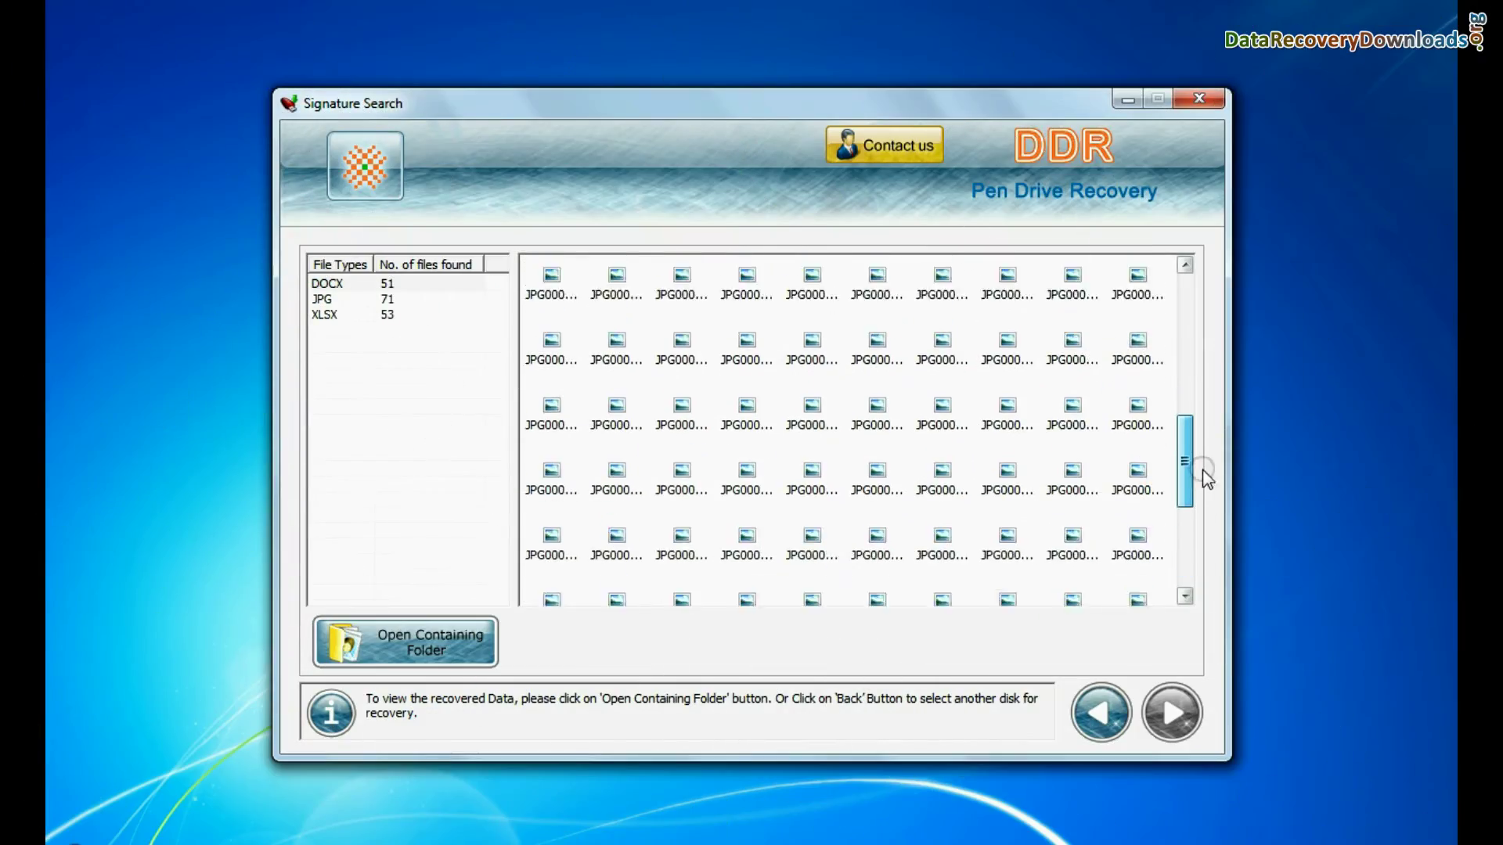
mouse_move(1181, 458)
mouse_down()
mouse_move(1178, 391)
mouse_move(1176, 570)
mouse_up()
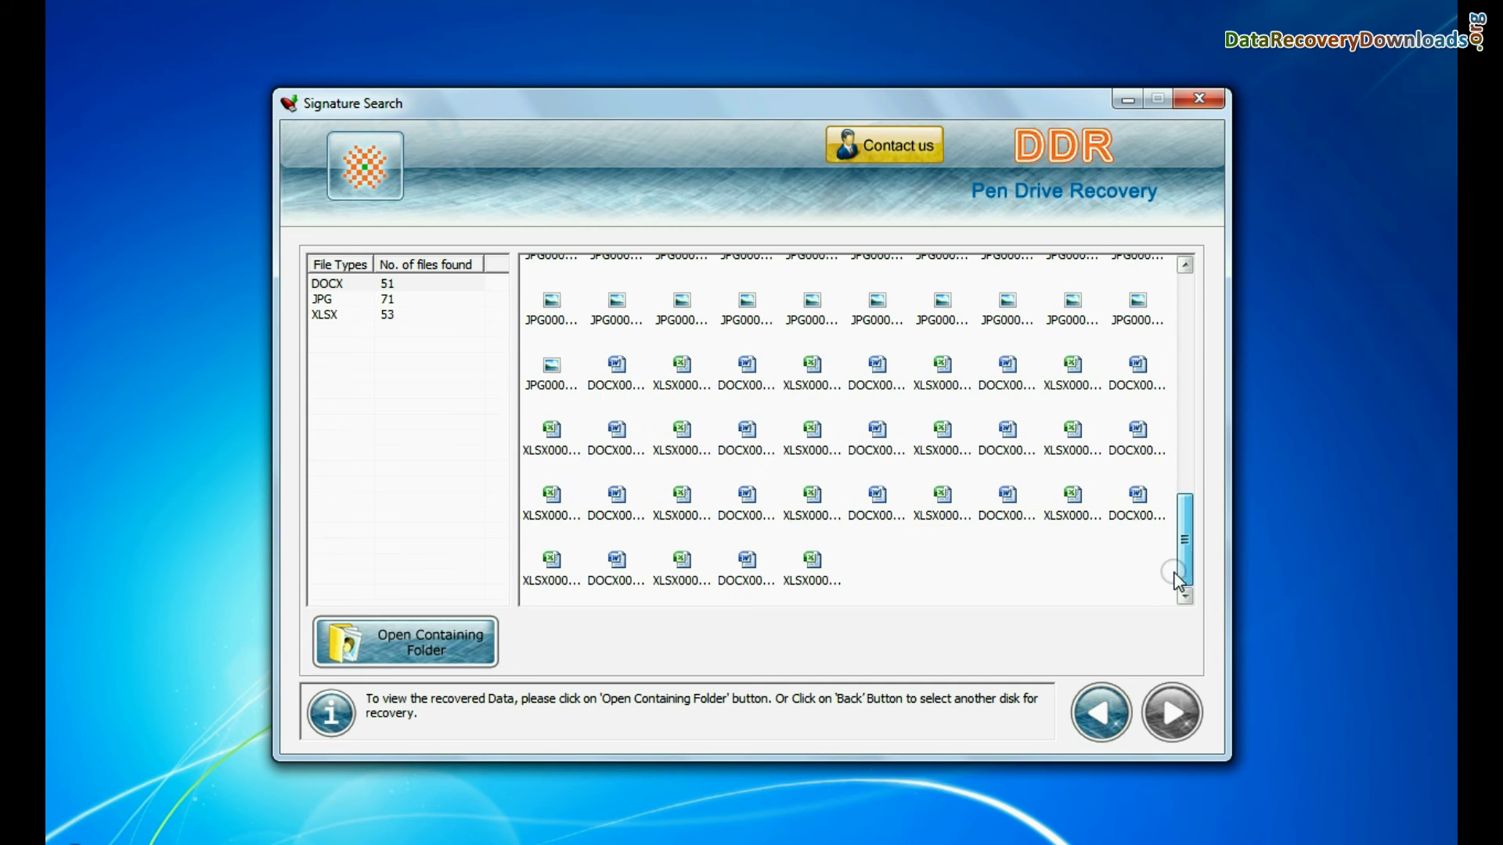
click(417, 653)
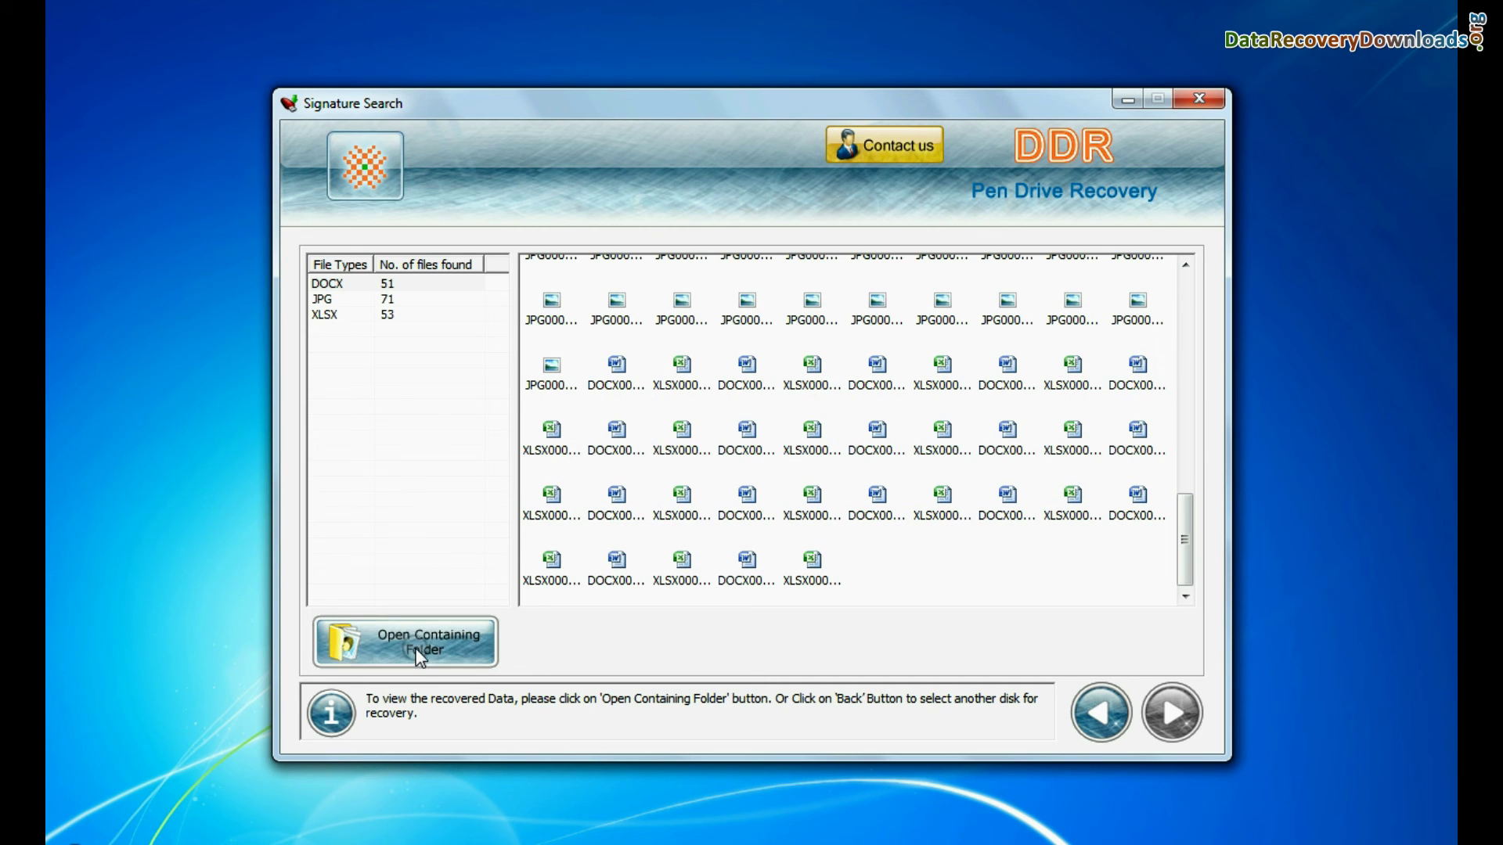
Step: Navigate into the Signature Search results subfolder toward the DOCX files
double_click(368, 176)
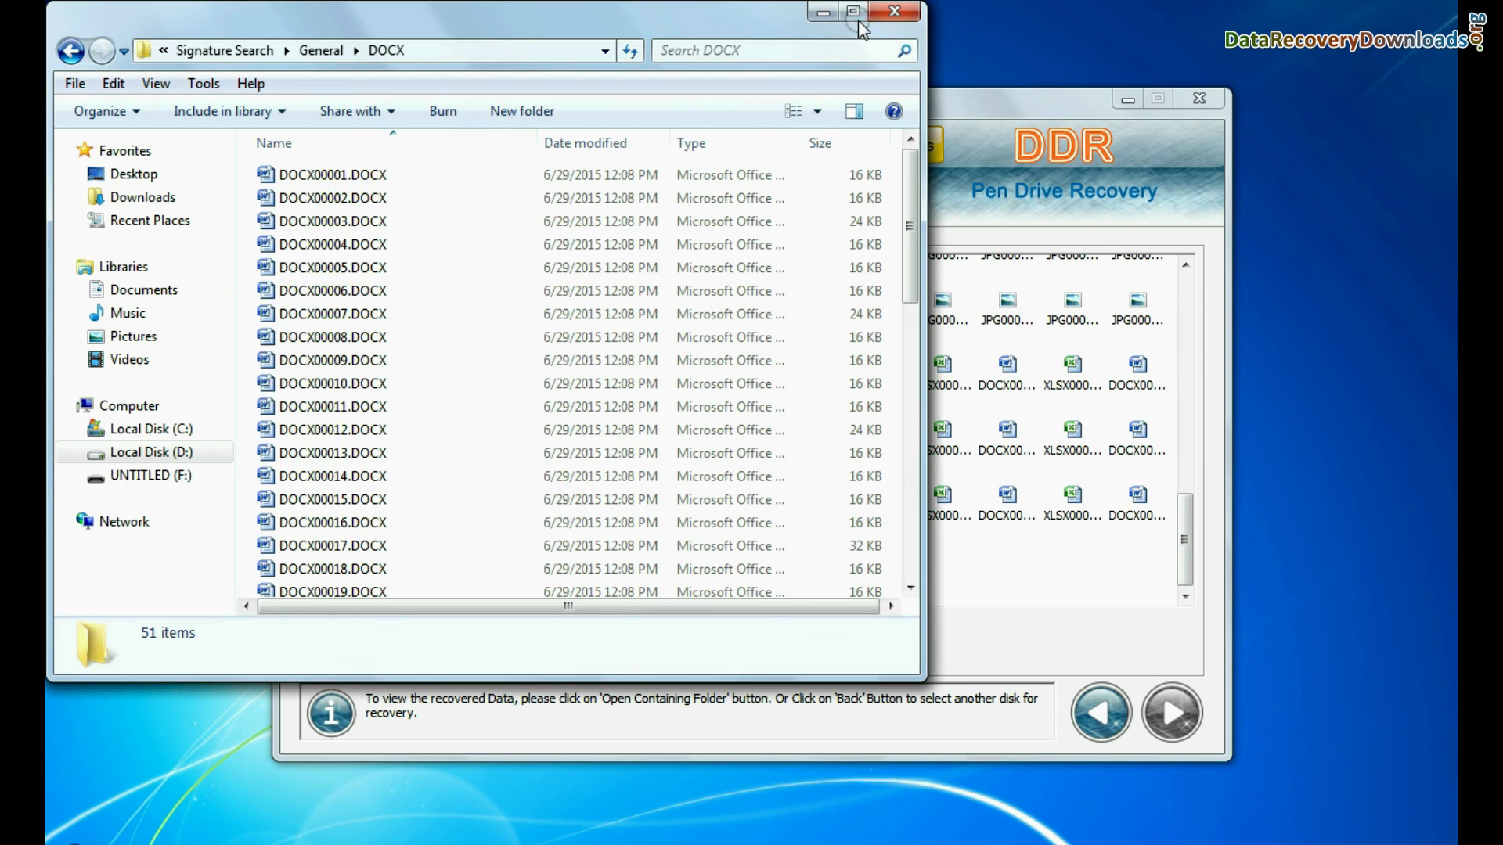